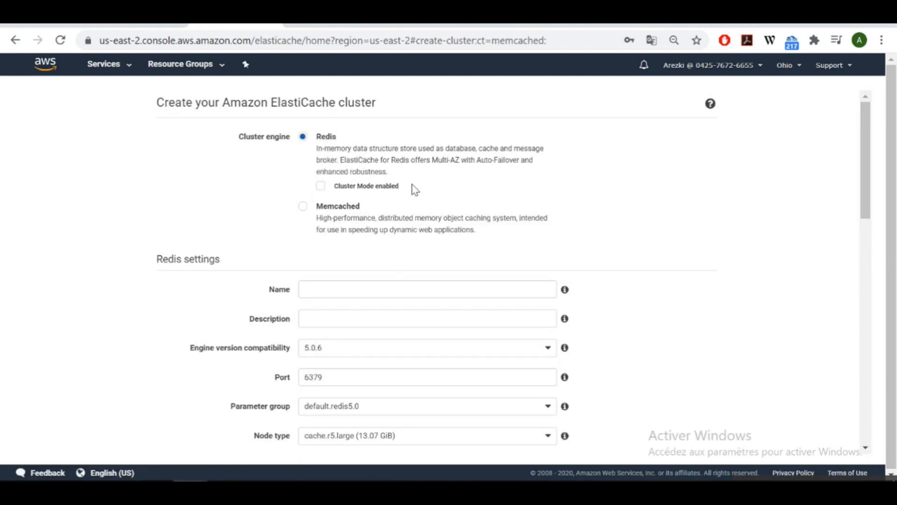
Leave Cluster Mode disabled on the Redis create form and start entering the cluster name.
left_click_drag(415, 189, 358, 186)
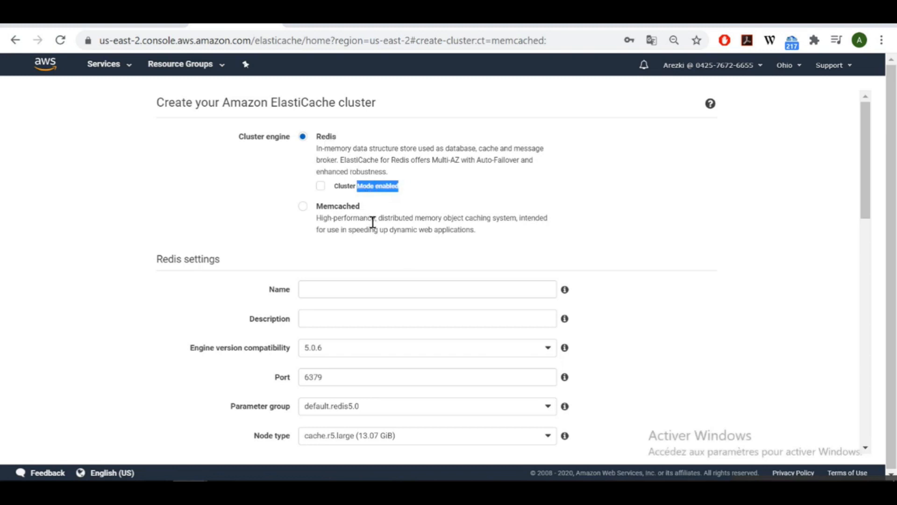
left_click(376, 274)
Name the cluster MyRedisCluster and set its node type to cache.t2.micro (0.5 GiB).
left_click(356, 293)
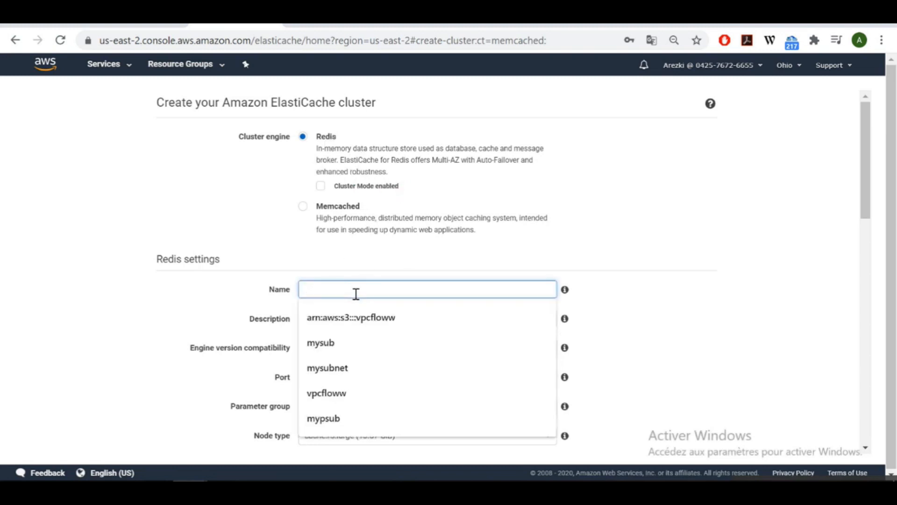
type("MyR")
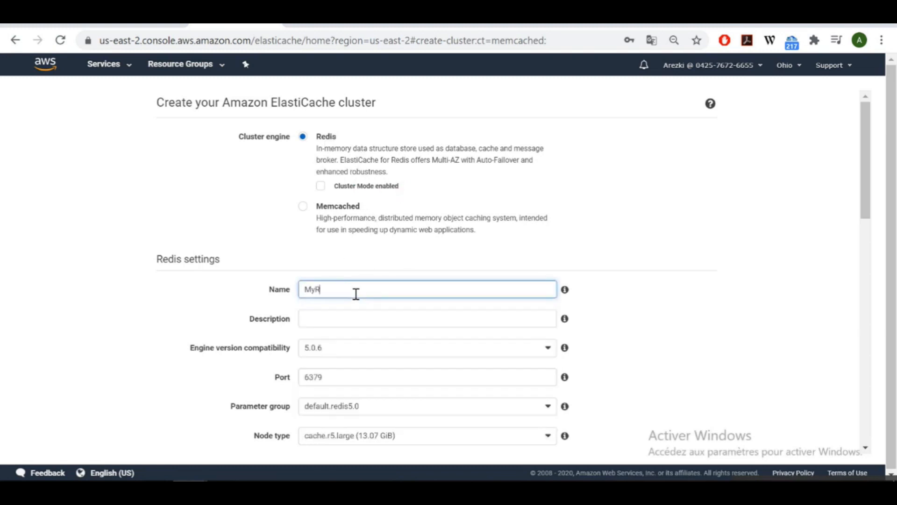
type("edisCluster")
scroll(867, 208, "down", 4)
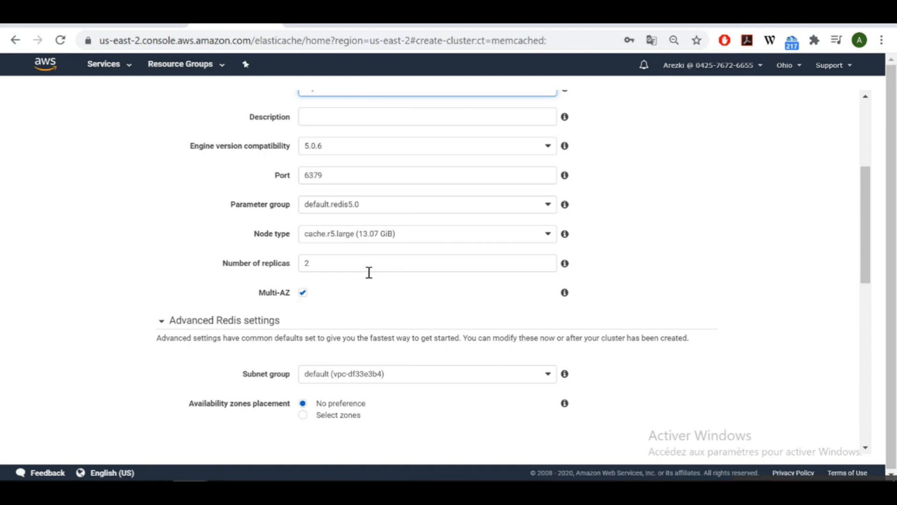
left_click(396, 235)
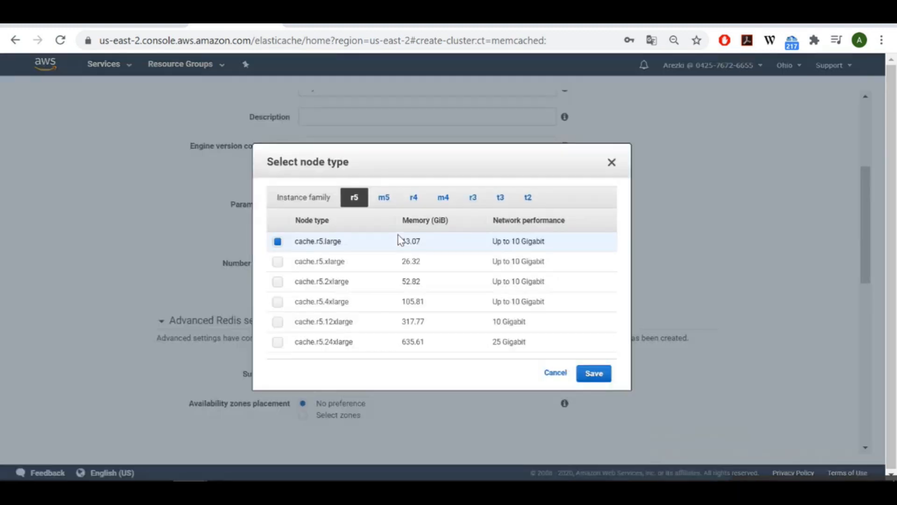
left_click(527, 197)
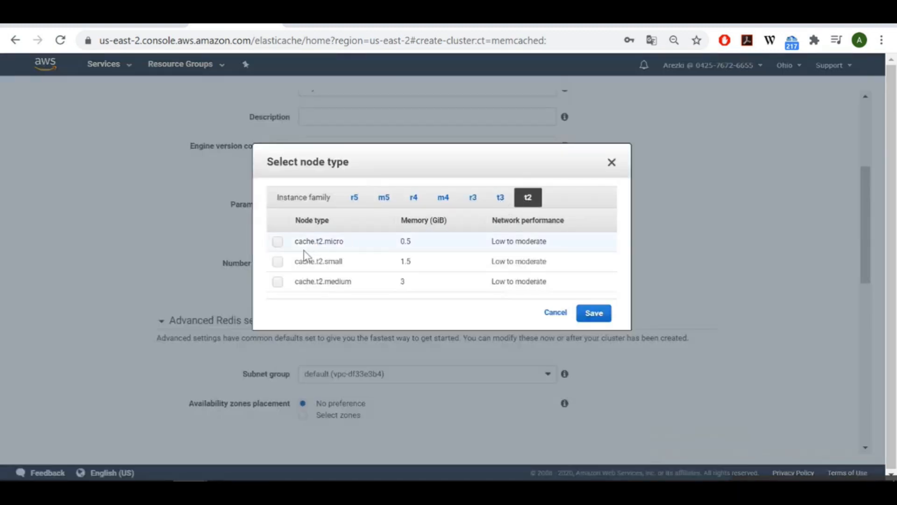
left_click(279, 249)
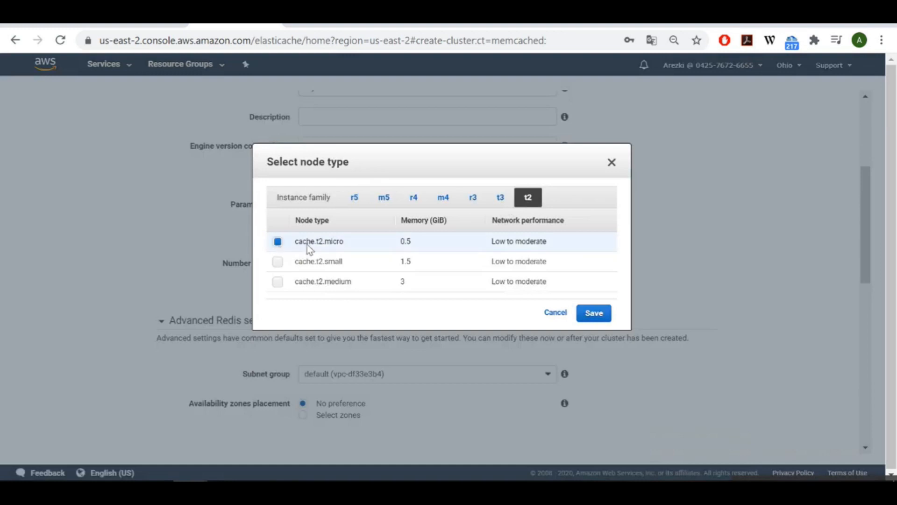
left_click(594, 313)
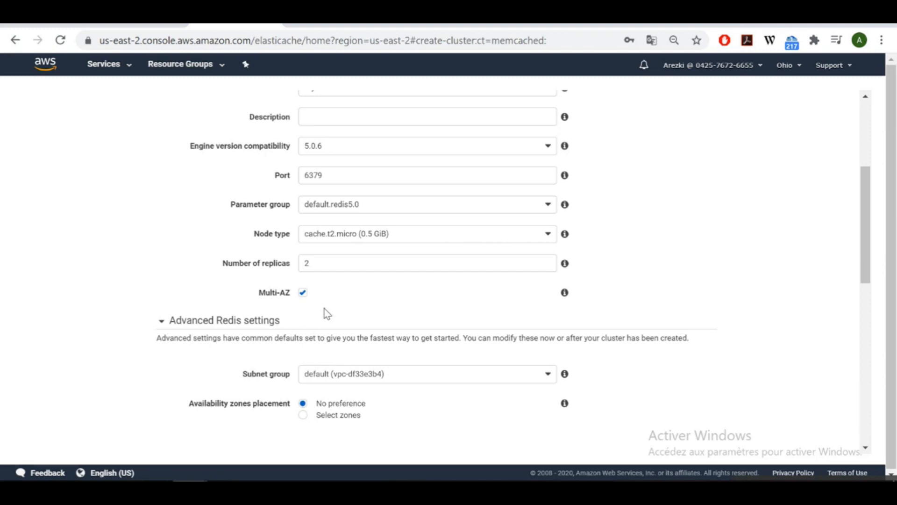
Disable Multi-AZ and automatic backups, then create the Redis cluster.
left_click(302, 294)
left_click_drag(865, 259, 838, 450)
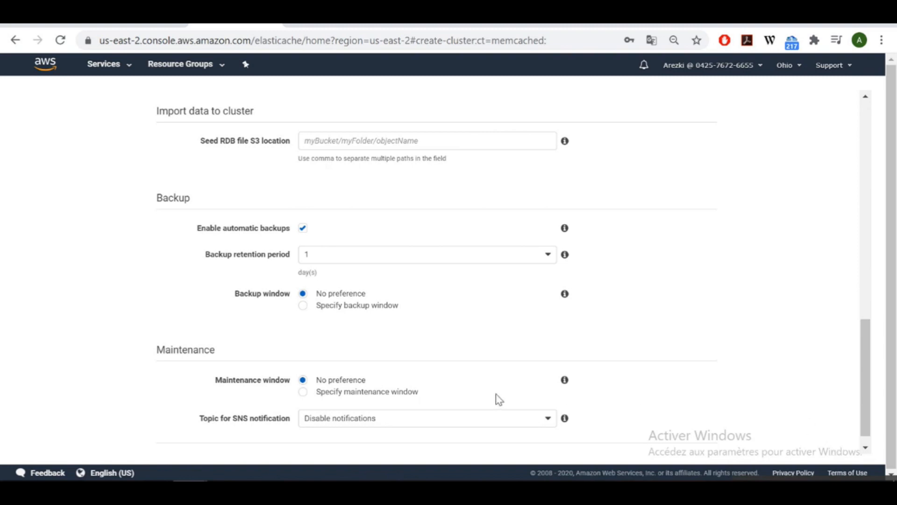
left_click(301, 230)
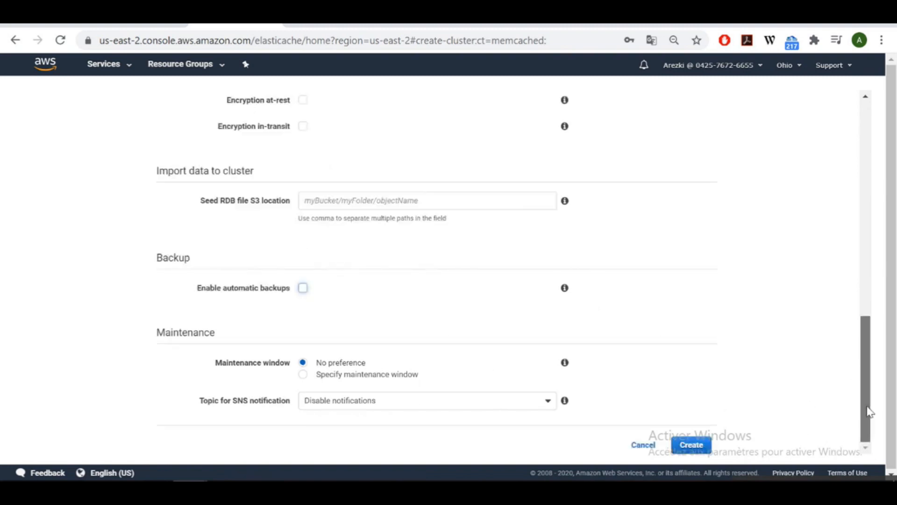
left_click(691, 447)
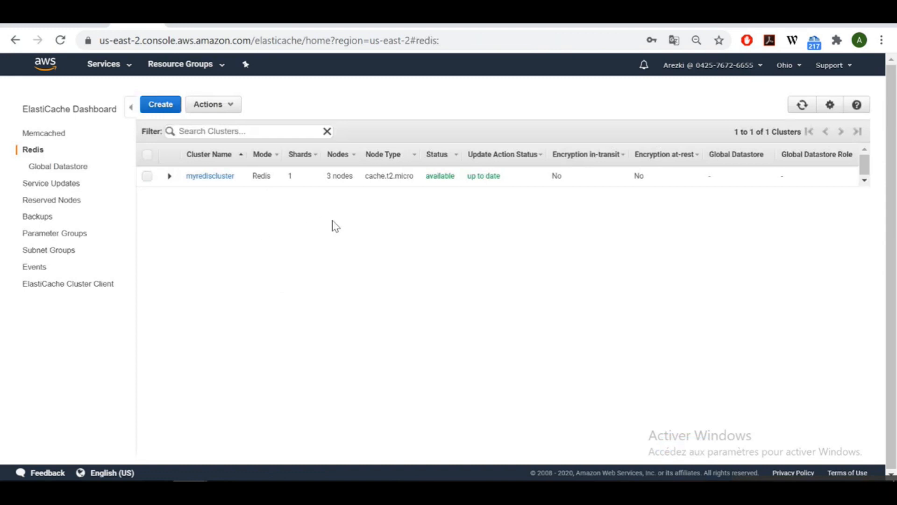
Review myrediscluster's details and primary endpoint, then switch to the Python caching script in Sublime Text.
left_click(170, 176)
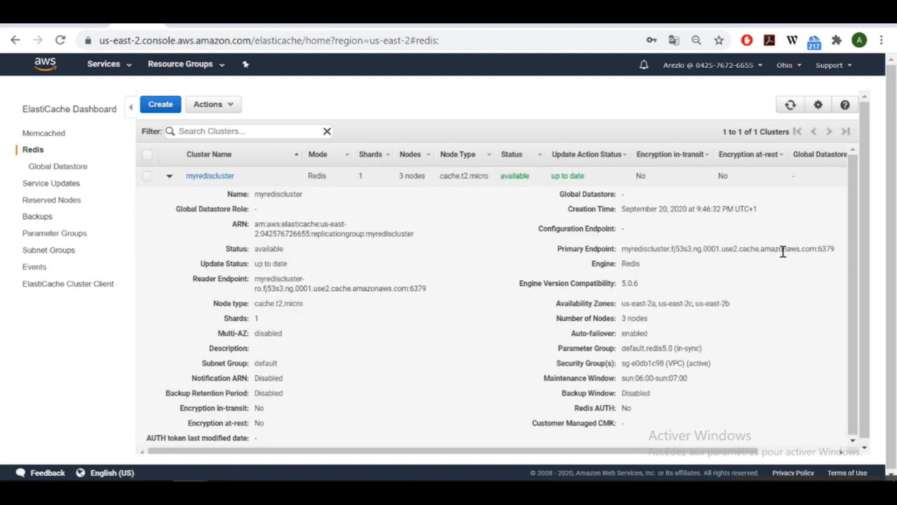
left_click_drag(835, 249, 698, 251)
left_click(319, 394)
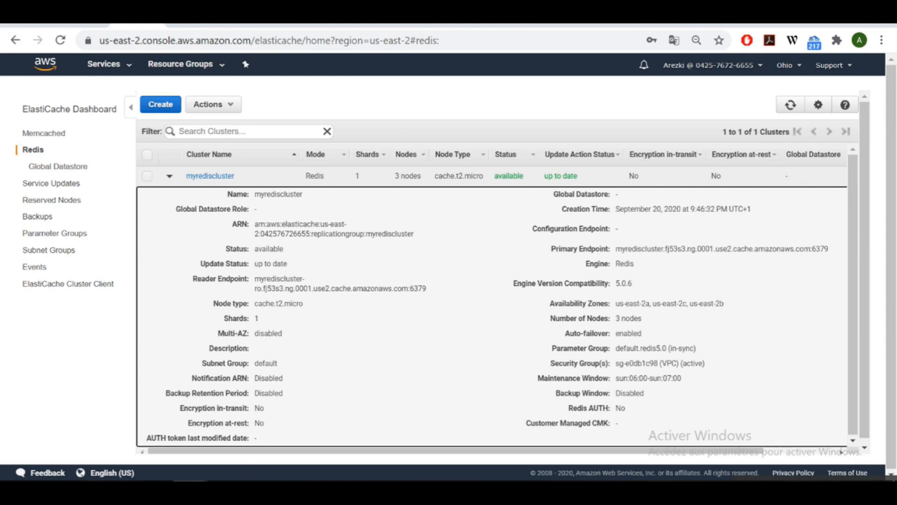
left_click(260, 489)
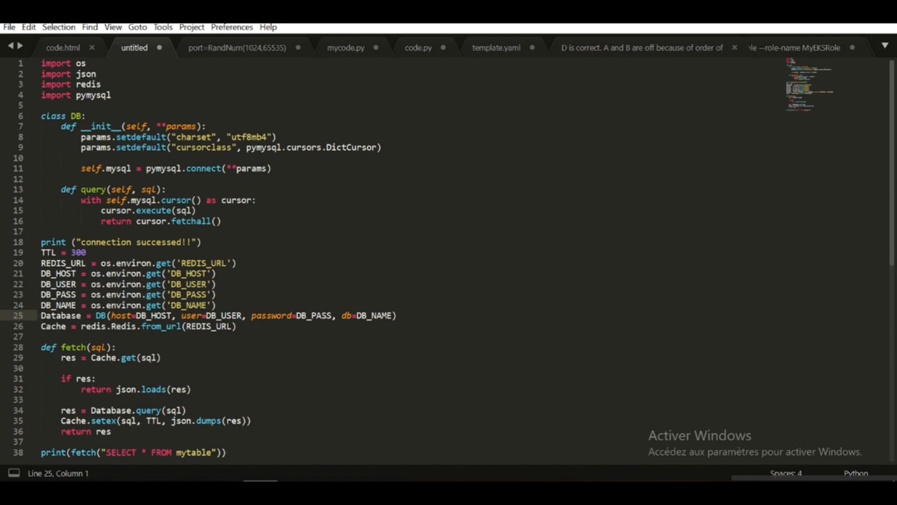
Highlight the environment-variable lines 20–24, then bring up the terminal showing .bash_profile.
left_click(225, 304)
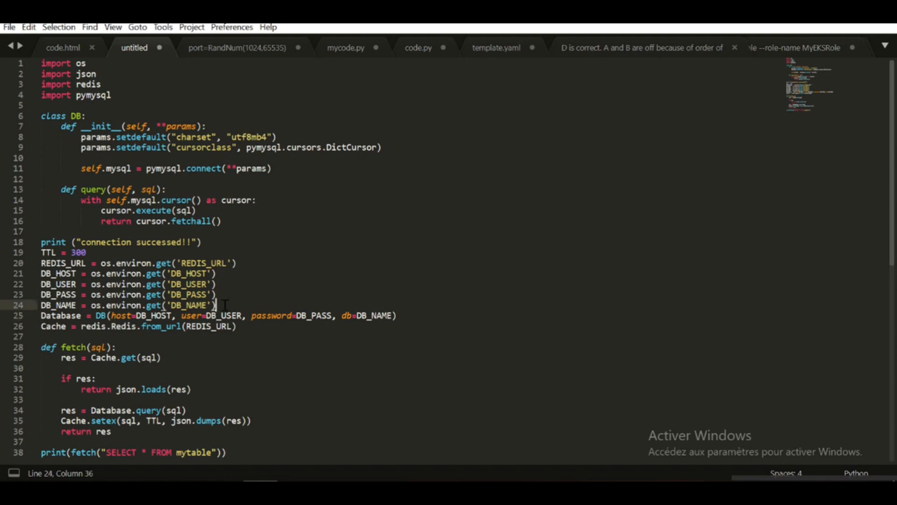
left_click_drag(225, 305, 57, 269)
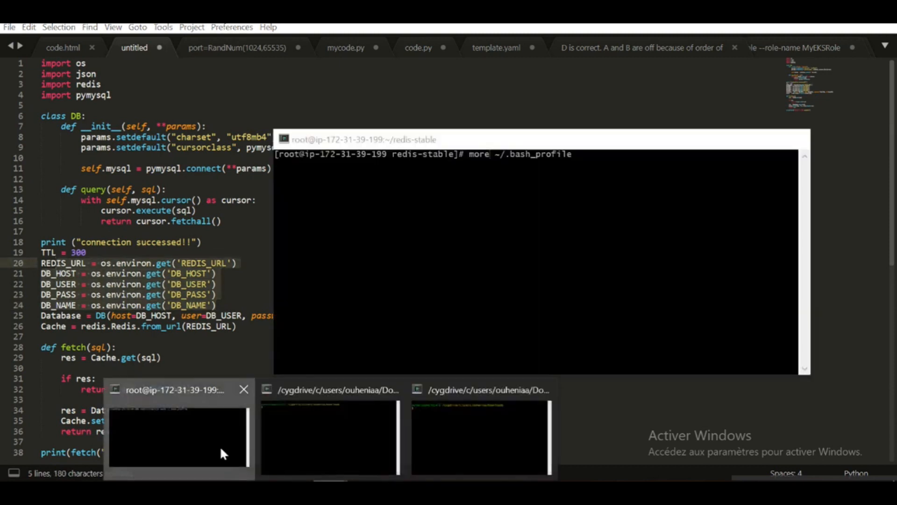
left_click(219, 445)
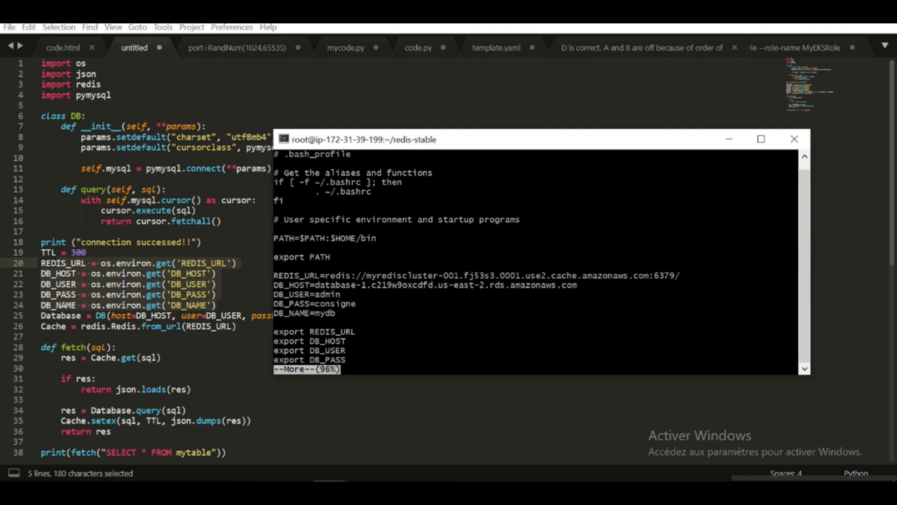
Quit the pager, clear the screen, and start Python 3 with the redis module imported.
type("q")
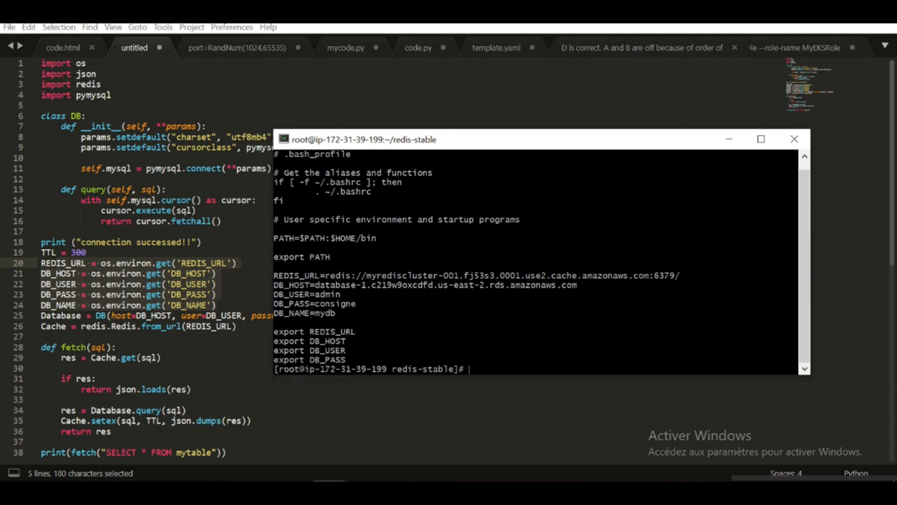
type("clear")
key("Return")
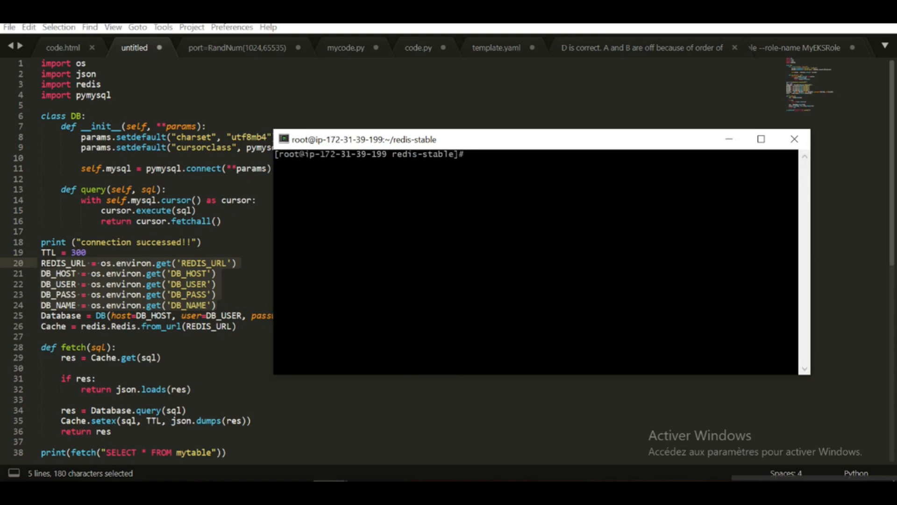
type("python3")
key("Return")
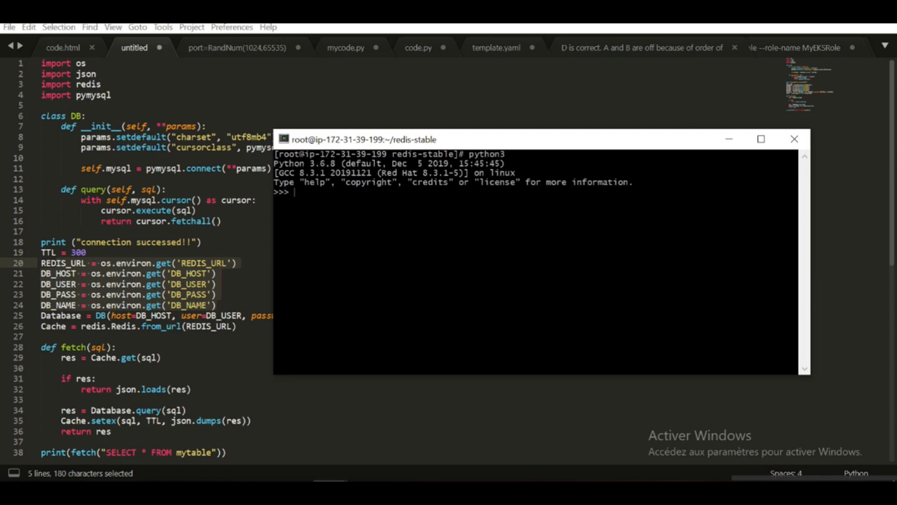
type("import redis")
key("Return")
Create a redis client from the primary endpoint URL copied from the ElastiCache console.
type("Re")
key("BackSpace")
key("BackSpace")
type("client ")
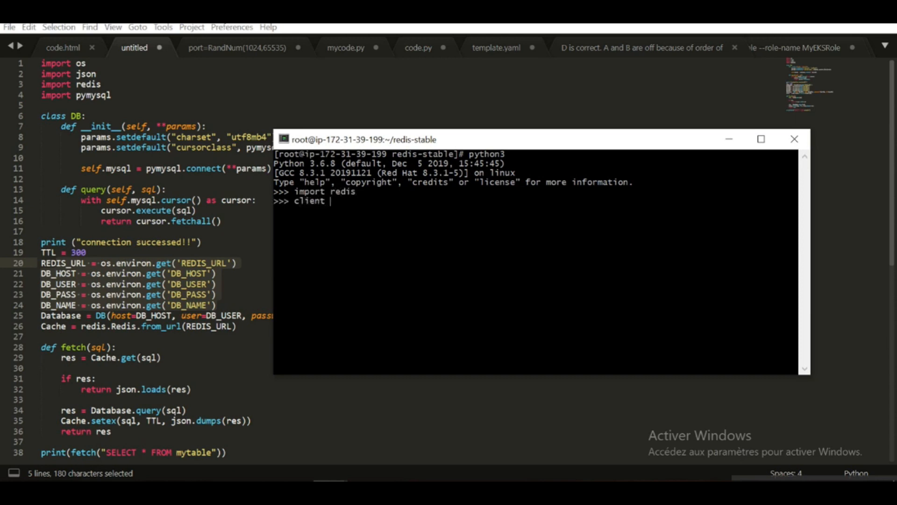
type("= redis .Redis.from_url('redis:///")
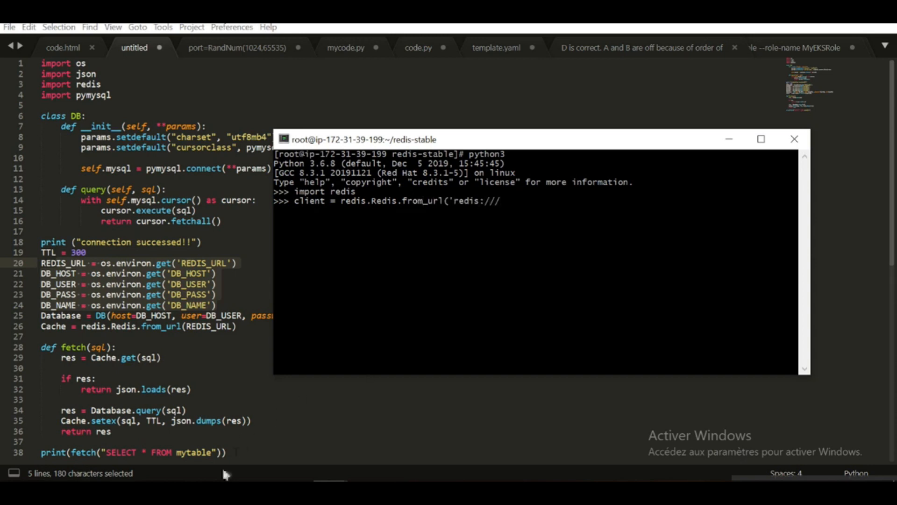
mouse_move(189, 483)
left_click(267, 437)
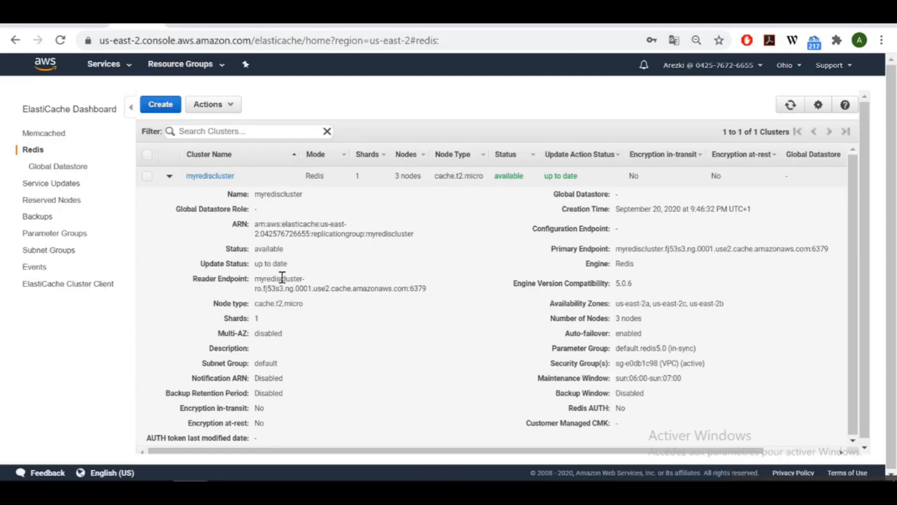
left_click_drag(830, 248, 661, 248)
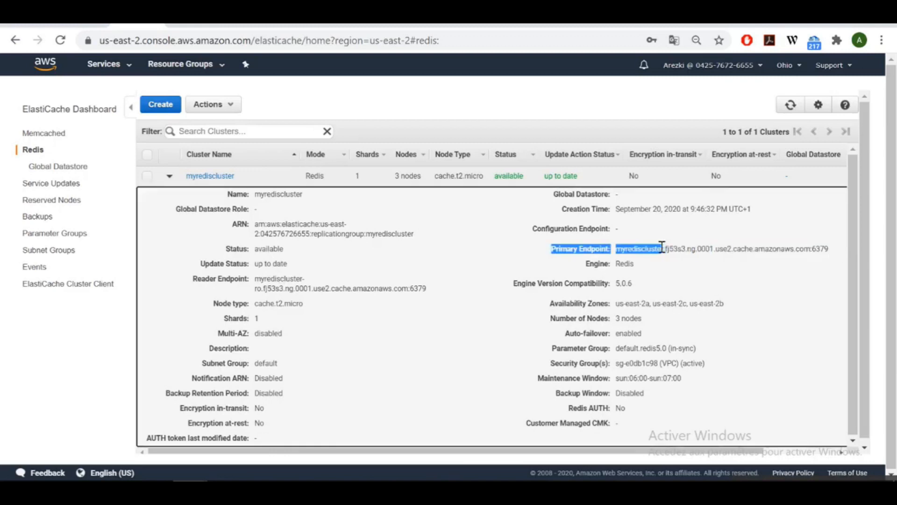
left_click(662, 248)
left_click_drag(828, 248, 615, 248)
key("ctrl+c")
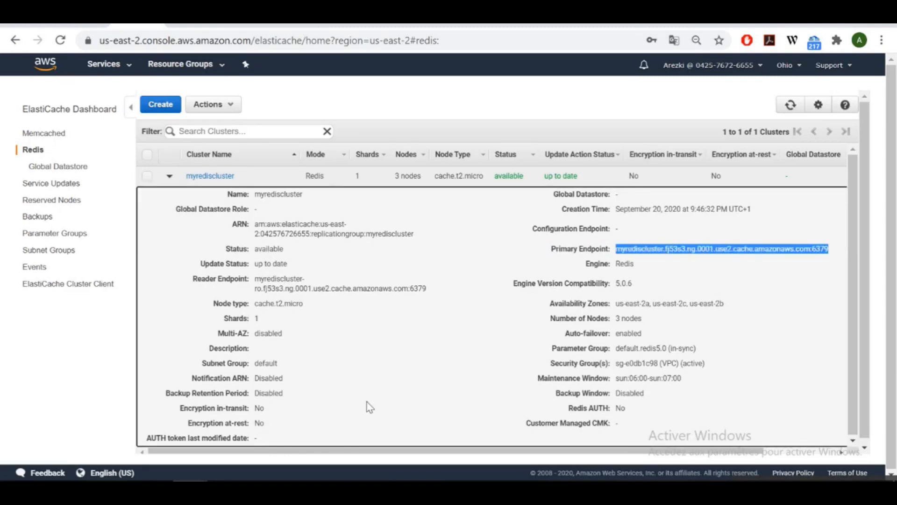
mouse_move(354, 465)
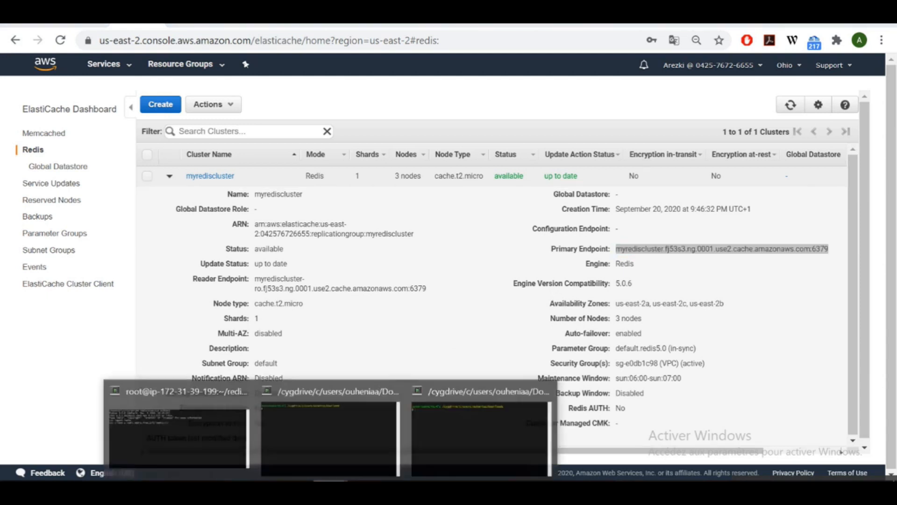
left_click(178, 438)
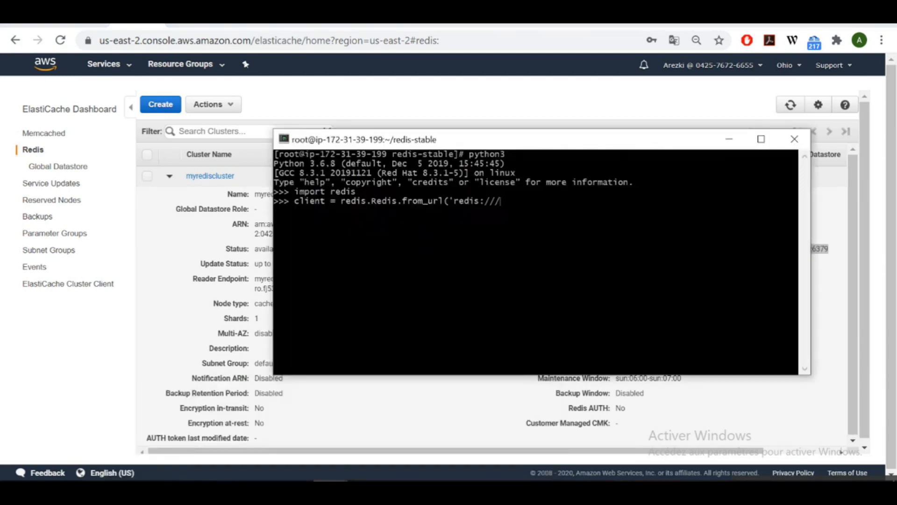
right_click(499, 225)
left_click(519, 265)
type("')")
key("Return")
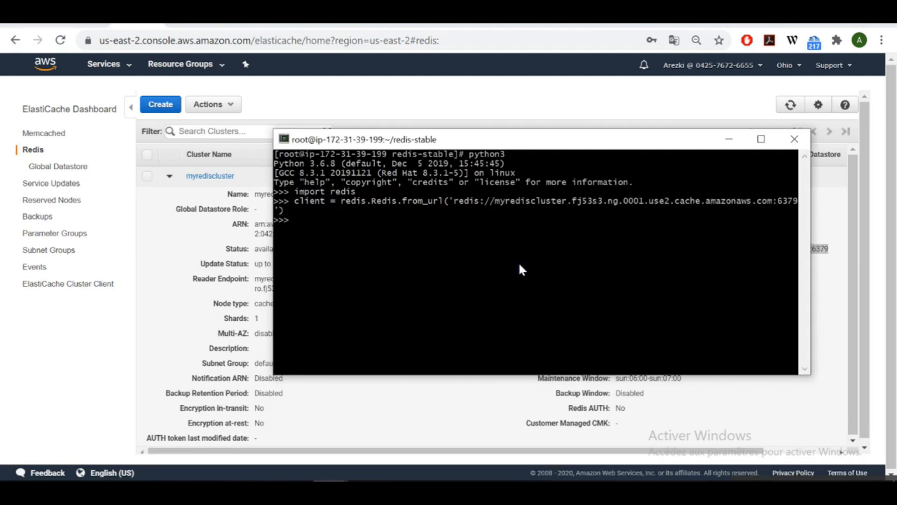
Ping the cluster to confirm it returns True, then exit Python and clear the screen.
left_click_drag(467, 139, 256, 139)
type("cl")
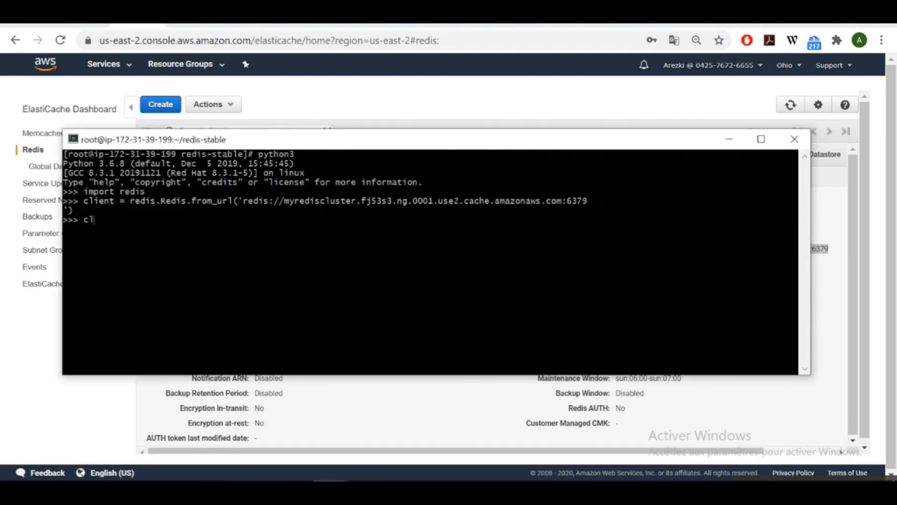
type("ient.ping()")
key("Return")
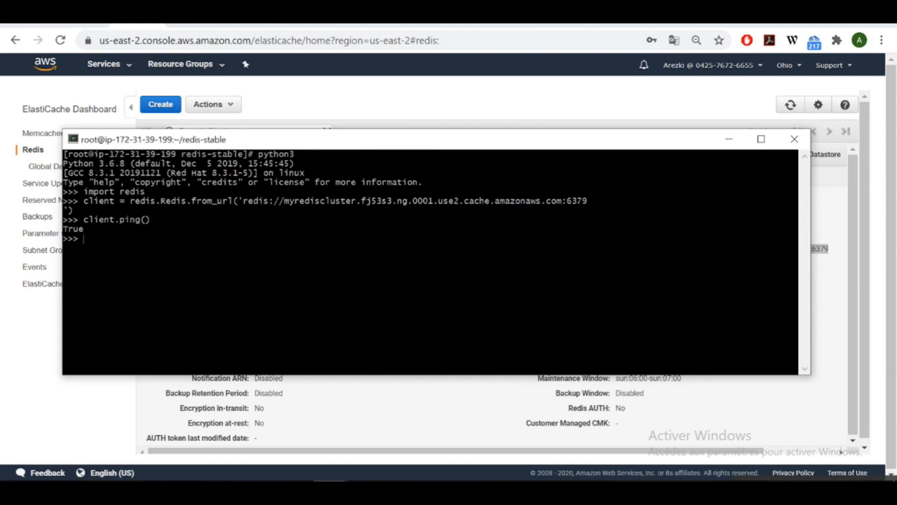
key("ctrl+d")
type("clear")
key("Return")
type("src/redis-cli -c -h")
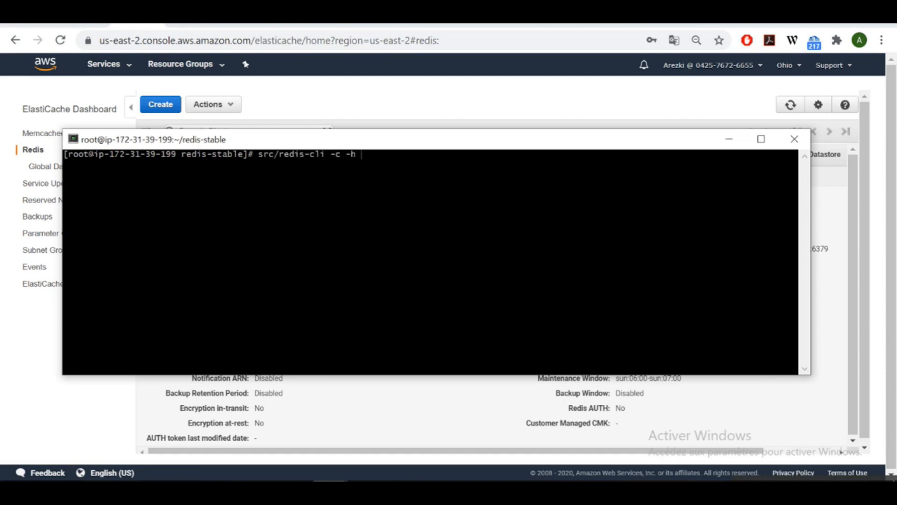
Connect redis-cli in cluster mode to the pasted endpoint on port 6379.
right_click(342, 195)
left_click(381, 237)
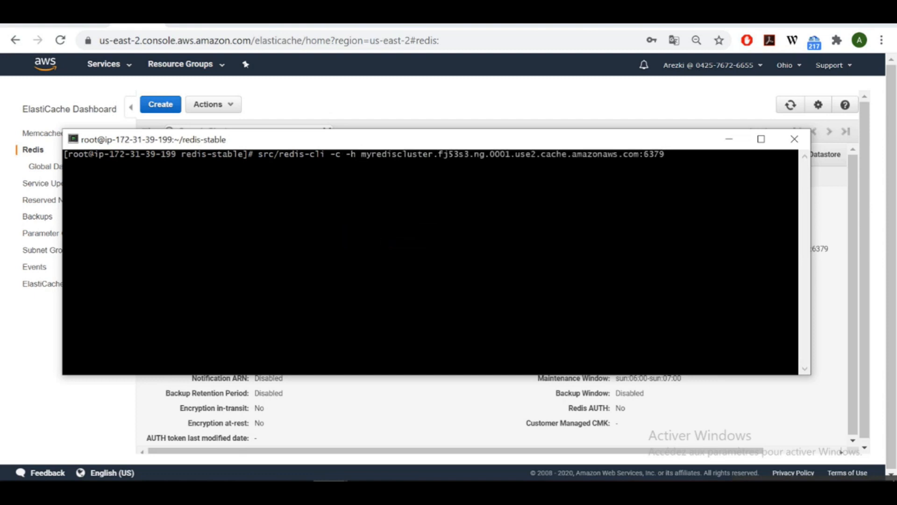
key("BackSpace")
key("BackSpace")
key("BackSpace")
key("BackSpace")
key("BackSpace")
key("BackSpace")
type("-p 6379")
key("Return")
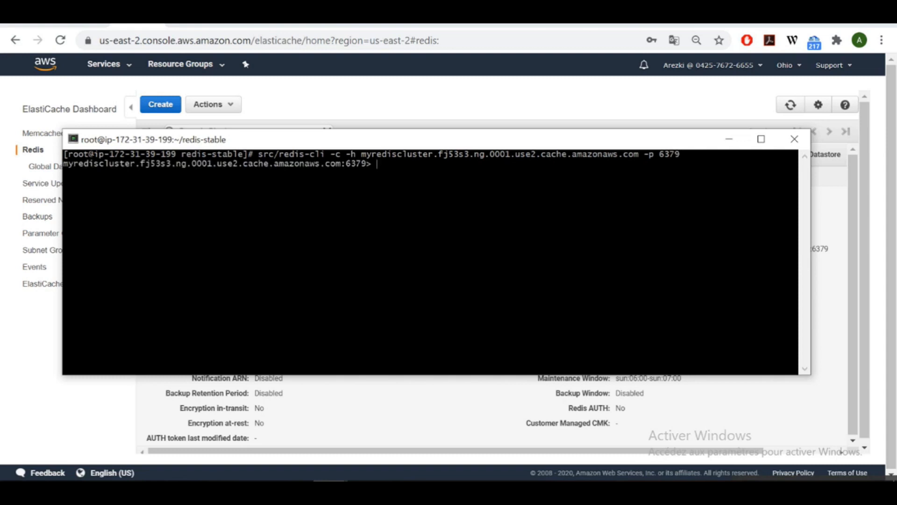
List connected clients, set key name to "AWS", and verify it with get name and keys *.
type("client list")
key("Return")
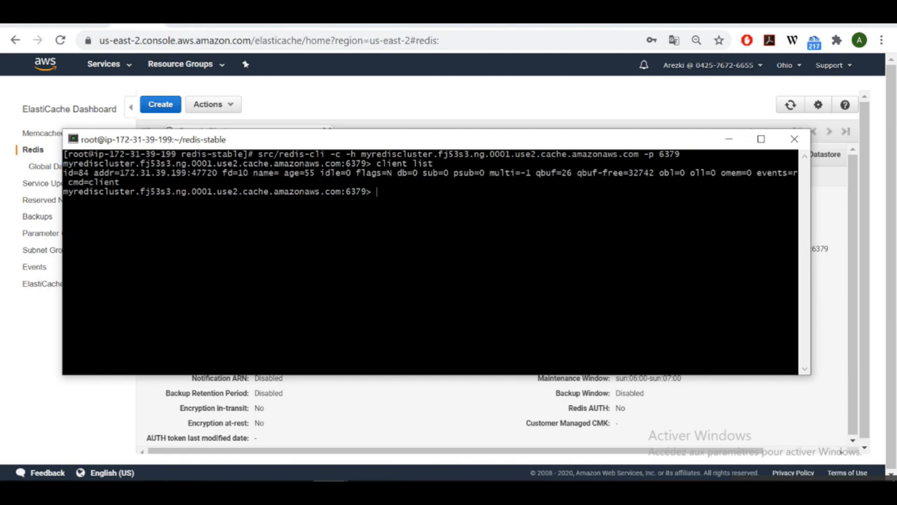
type("set name ")
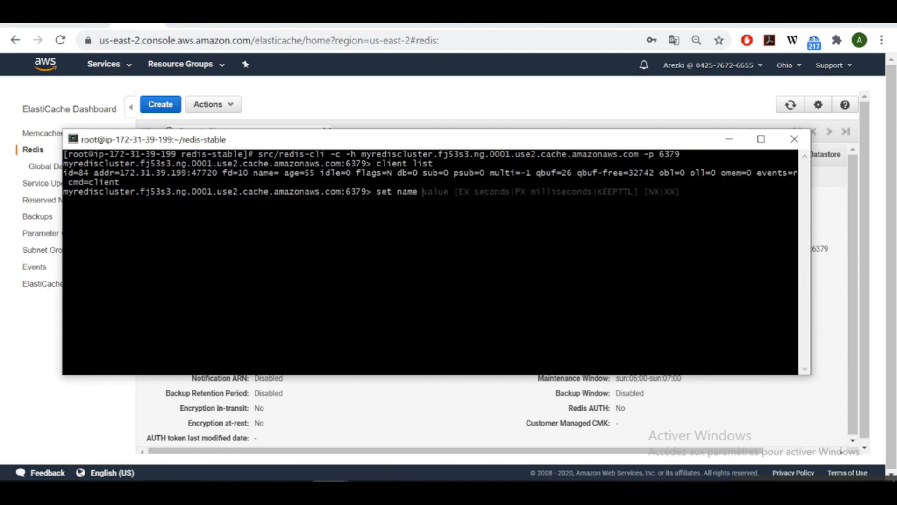
type("\"AWS\"")
key("Return")
type("get name")
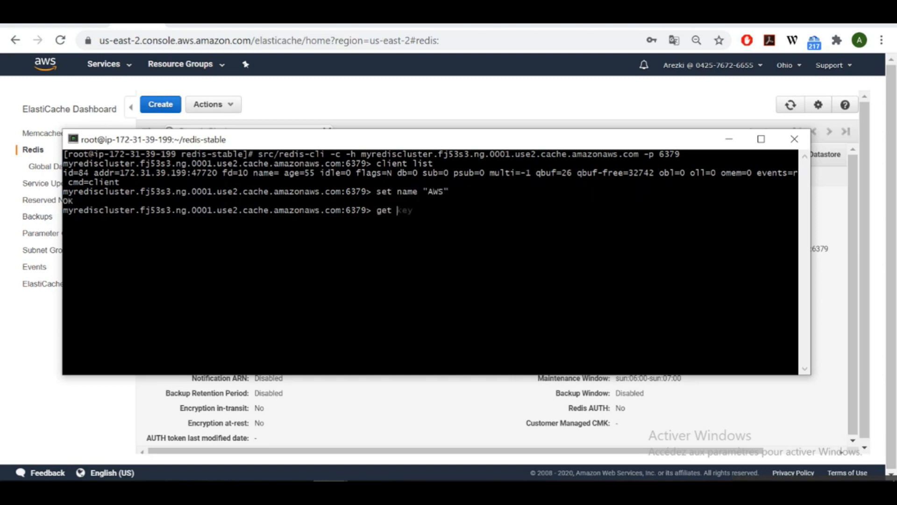
key("Return")
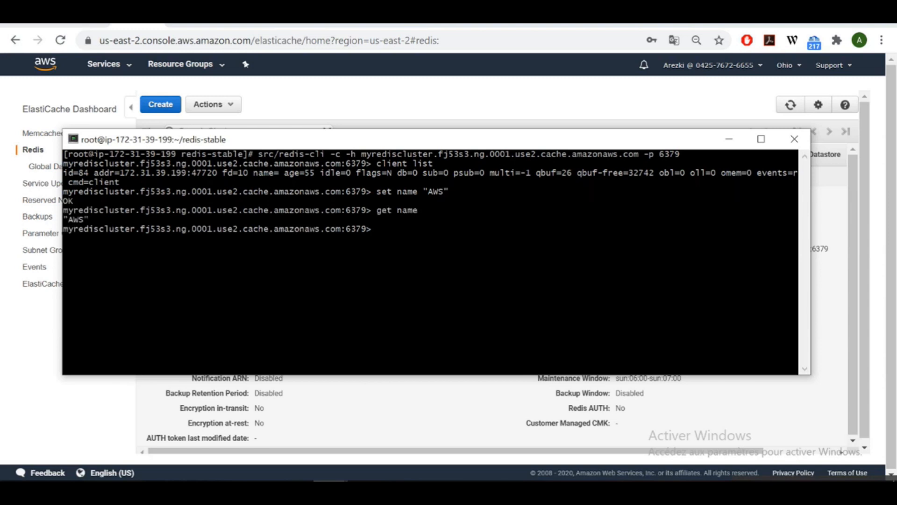
type("keys *")
key("Return")
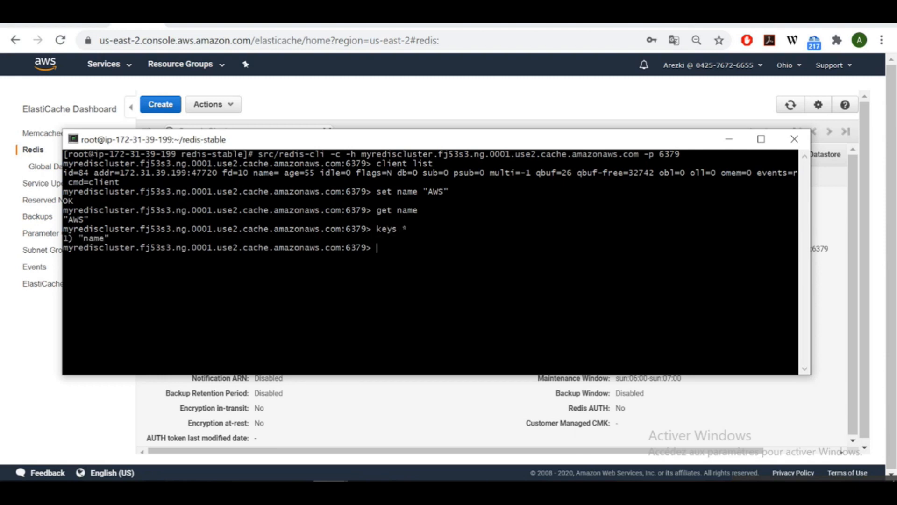
Exit redis-cli, clear the screen, and begin creating codetoapply.py in vi.
key("ctrl+c")
type("clear")
key("Return")
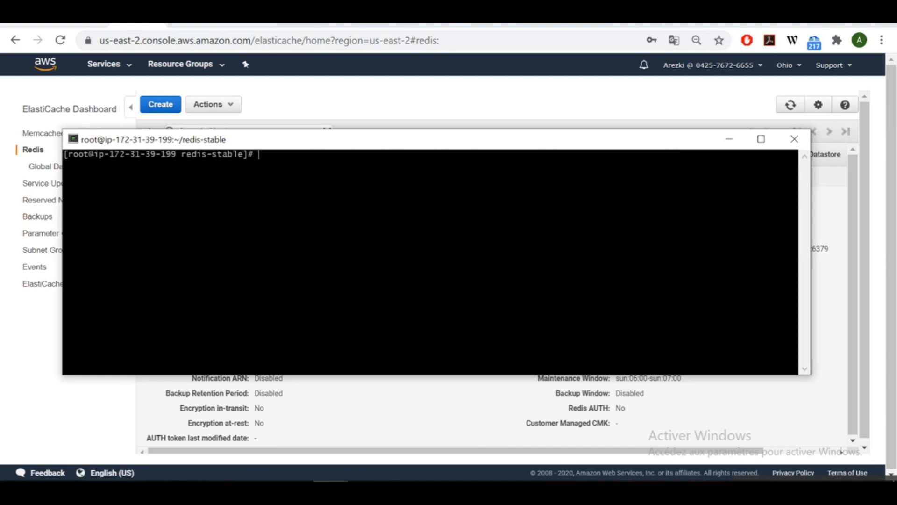
type("vi codetoapply.py")
Paste the whole Python caching script from Sublime into codetoapply.py and save it with :wq.
key("Return")
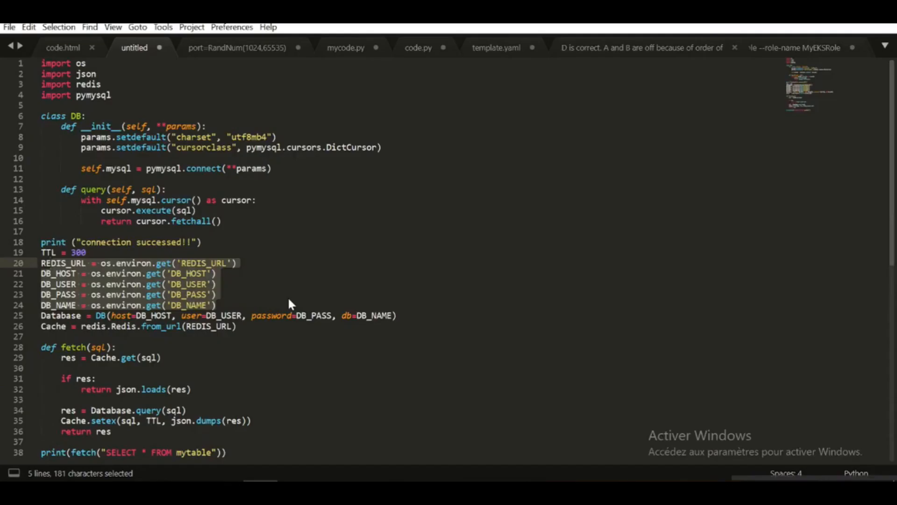
left_click(288, 299)
key("ctrl+a")
key("ctrl+c")
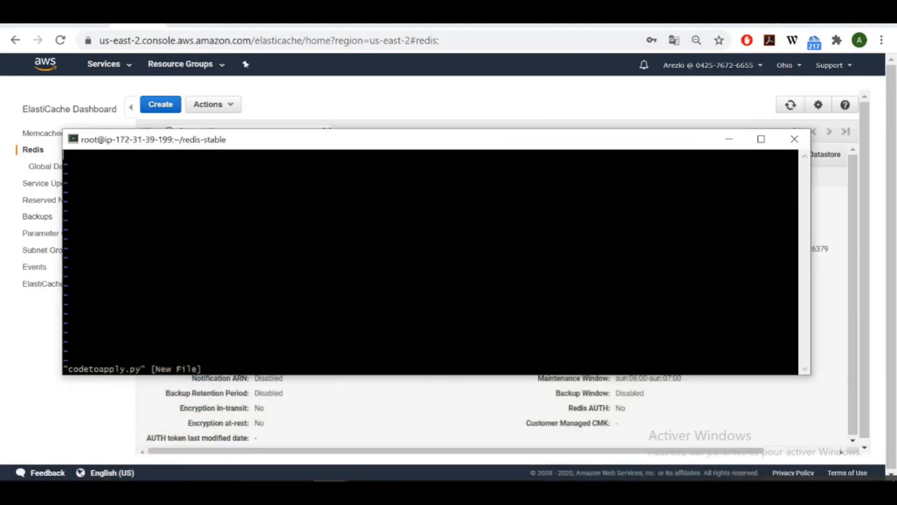
right_click(309, 216)
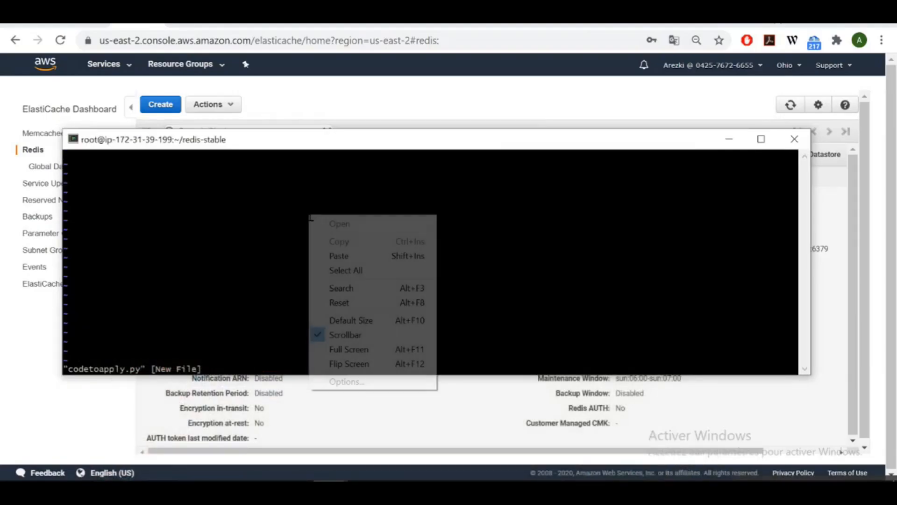
left_click(334, 251)
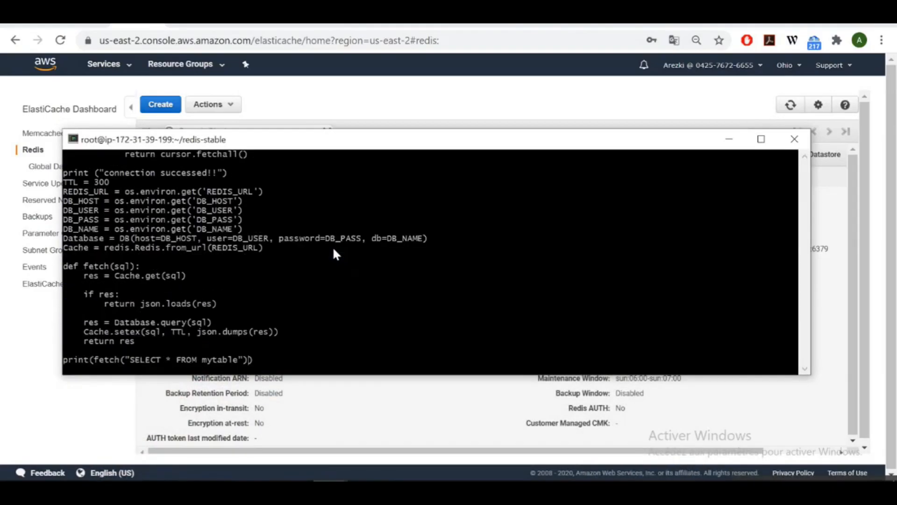
key("Escape")
type(":wq")
key("Return")
Run python3 codetoapply.py, printing "connection successed!!" and three nom/prenom records.
type("python3 ")
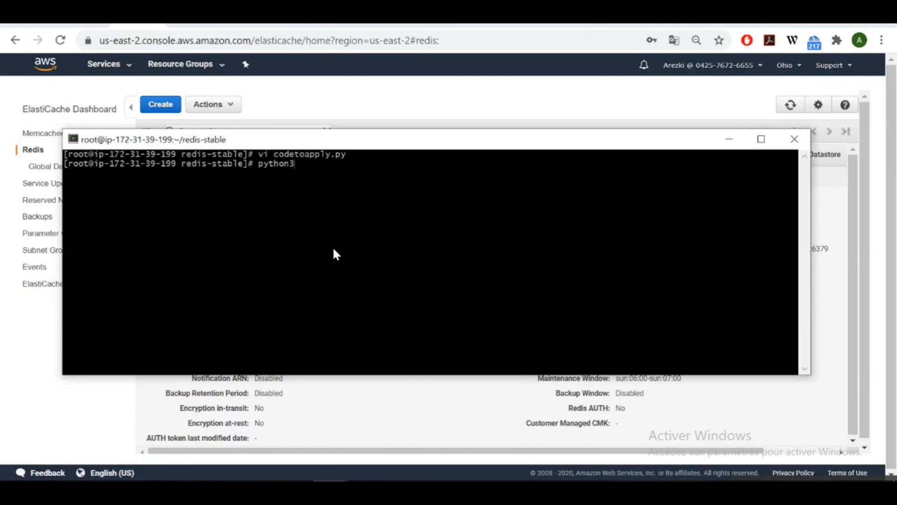
type("cod")
key("Tab")
key("Return")
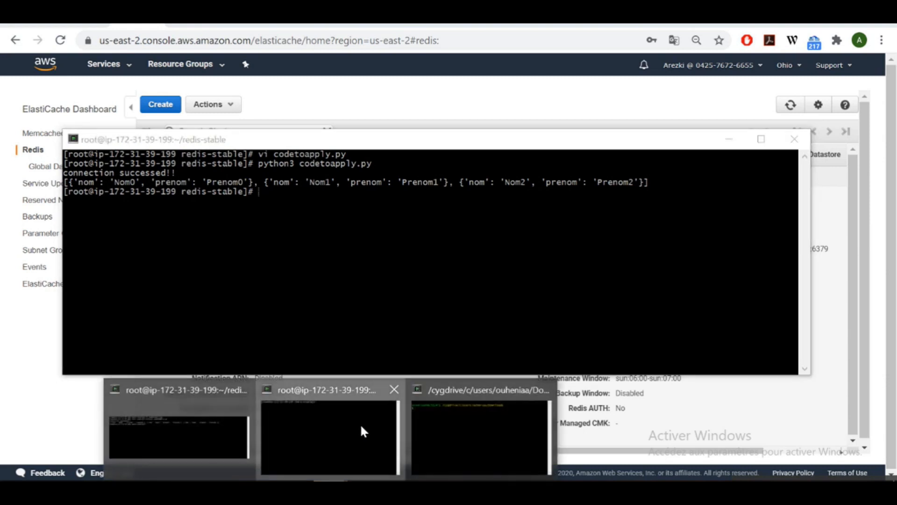
left_click(360, 423)
Snap the two terminals side by side and start redis-cli MONITOR in the left one.
left_click_drag(468, 182, 896, 209)
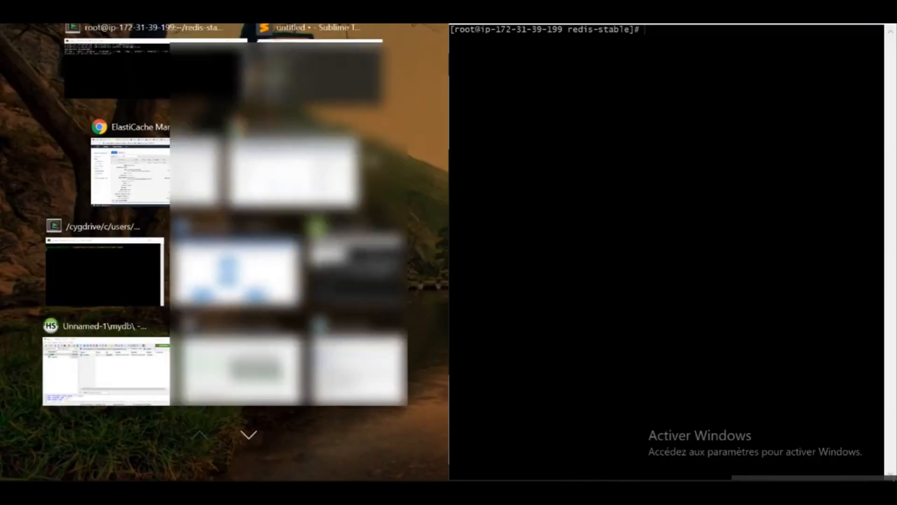
left_click(150, 64)
type("clear")
key("Return")
key("Up")
key("Up")
key("Up")
key("Up")
key("Up")
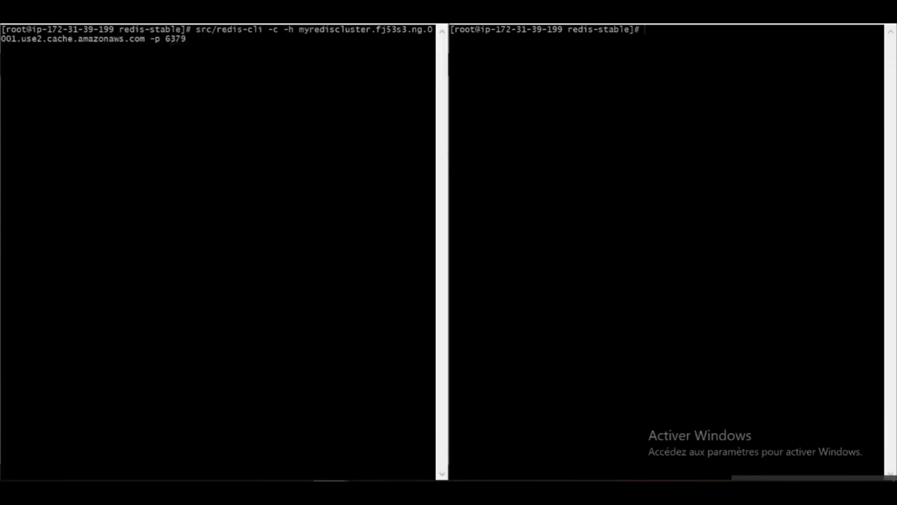
type("MONITOR")
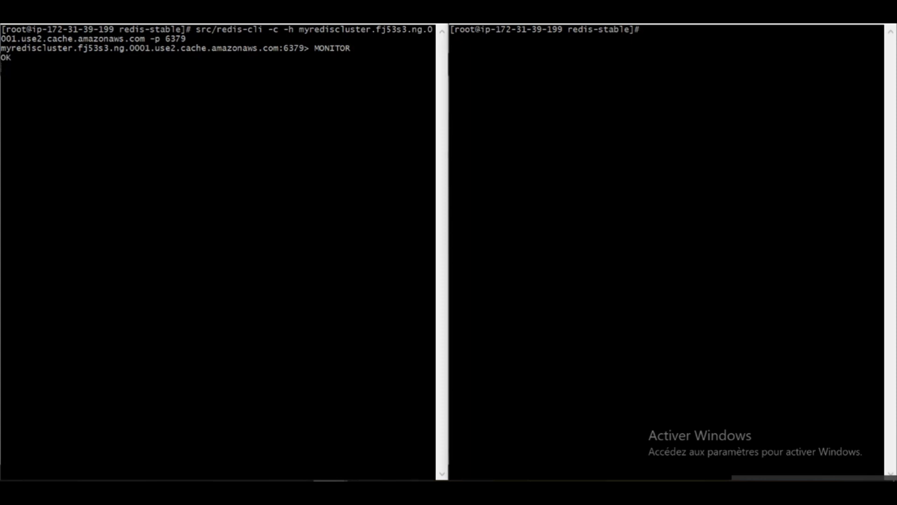
Run codetoapply.py twice and point out the 300-second setex expiry and mytable query in the log.
type("python3 codetoapply.py")
key("Return")
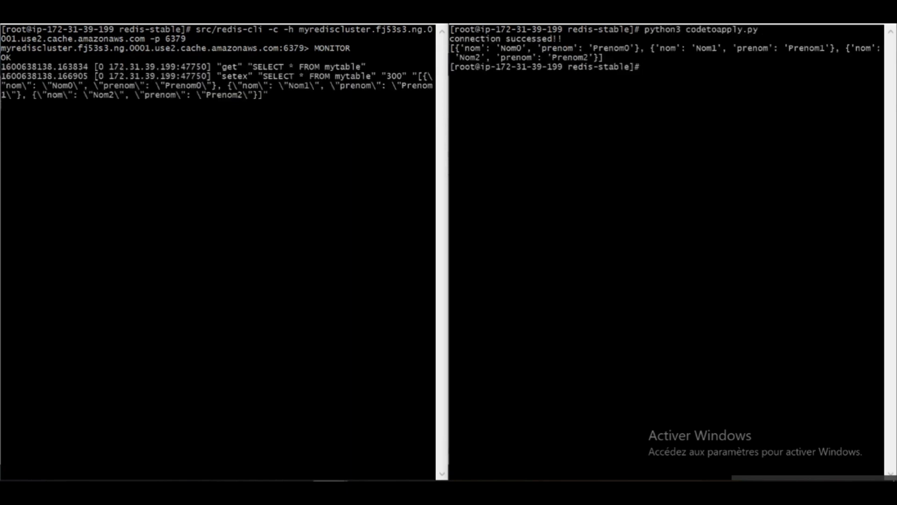
key("Up")
key("Return")
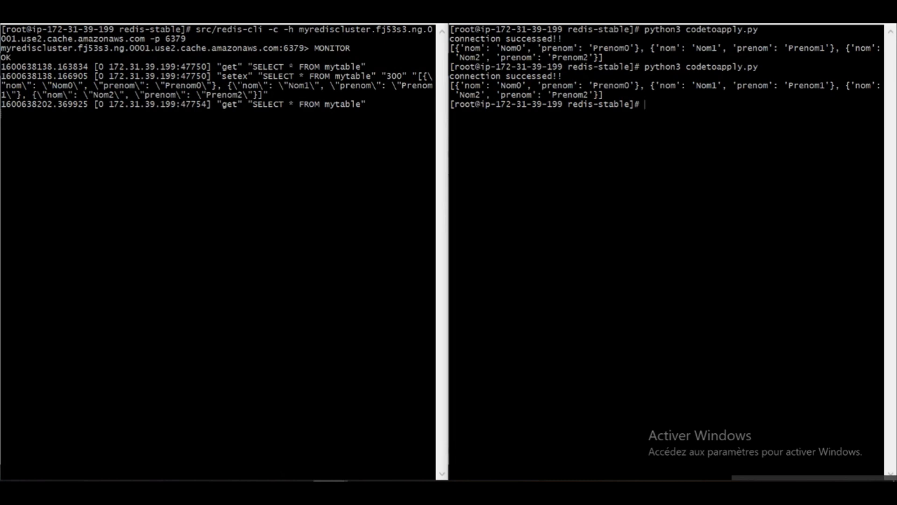
double_click(394, 76)
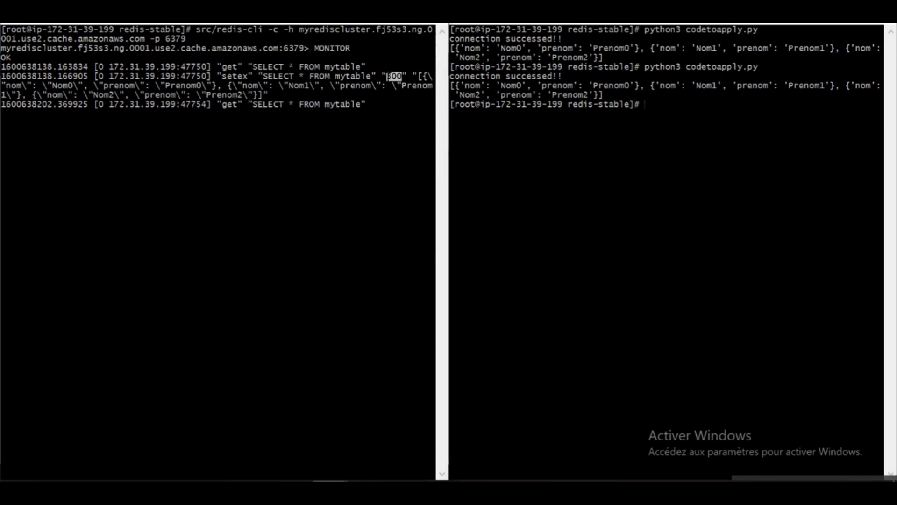
left_click_drag(360, 105, 309, 105)
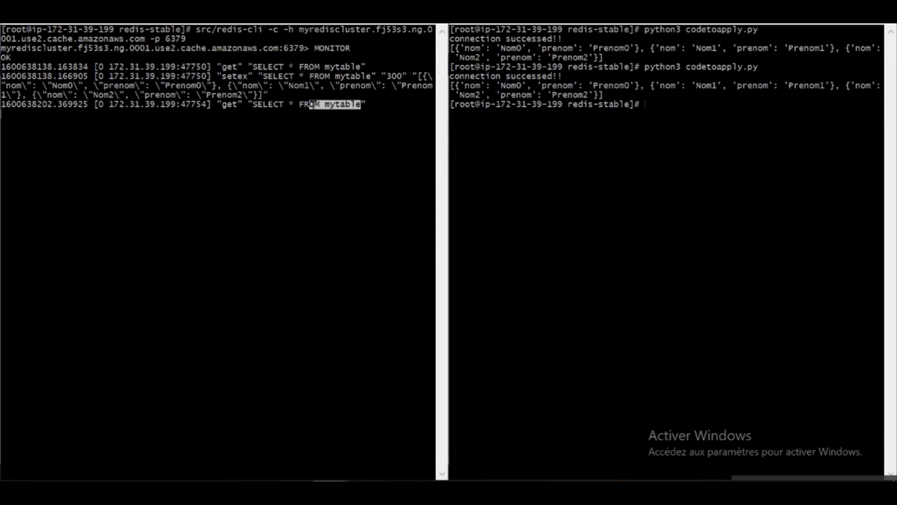
left_click(314, 104)
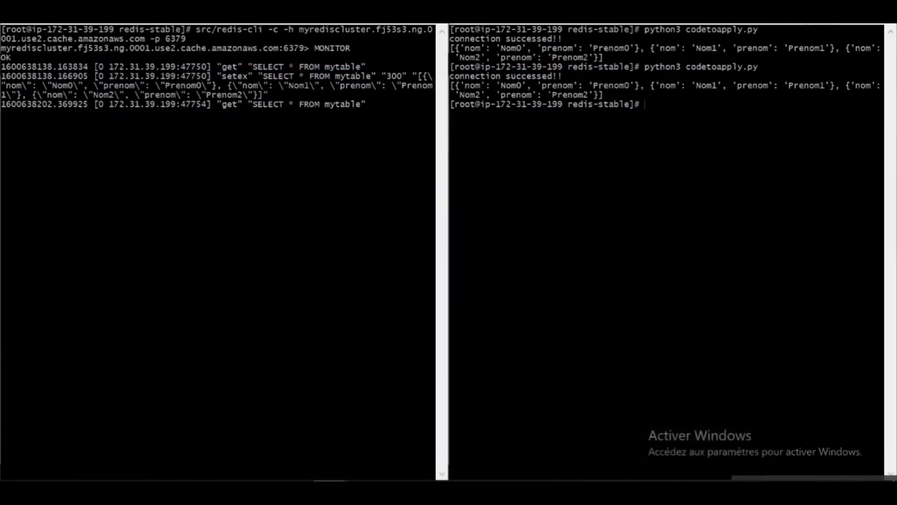
Stop MONITOR in the left terminal, then clear both the left and right terminals.
key("ctrl+c")
type("clear")
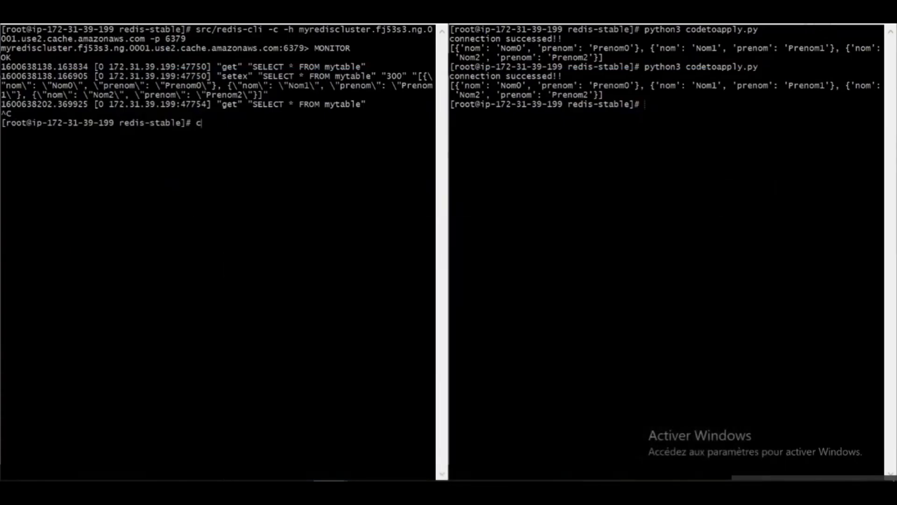
key("Return")
type("c")
key("BackSpace")
left_click(642, 150)
type("clear")
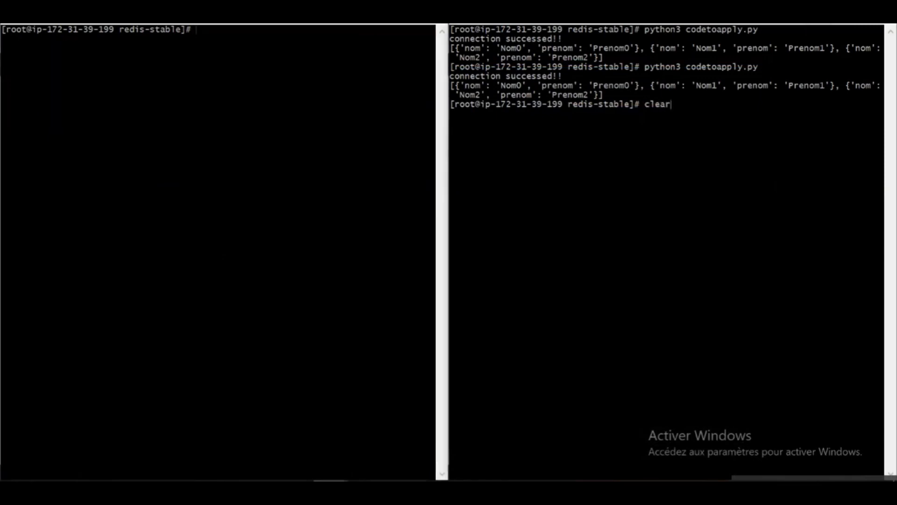
key("Return")
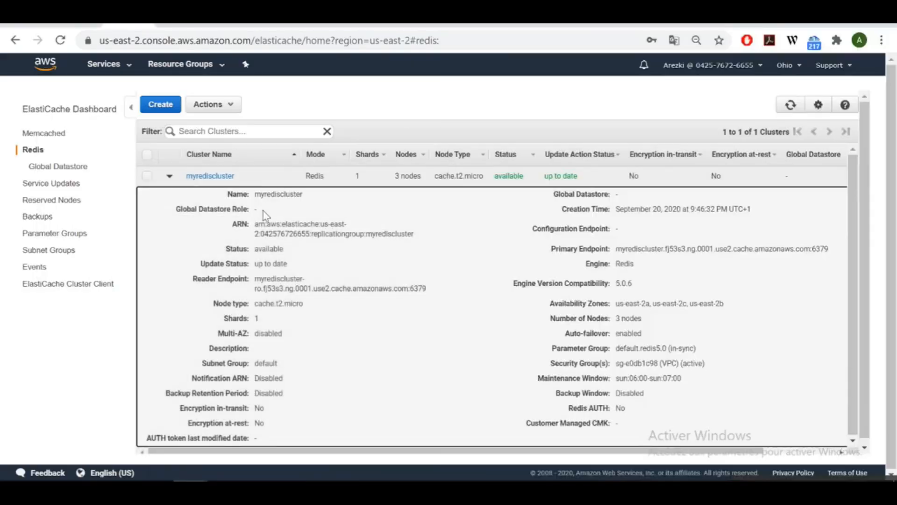
Go to the EC2 Instances list and start launching a new instance.
left_click(117, 71)
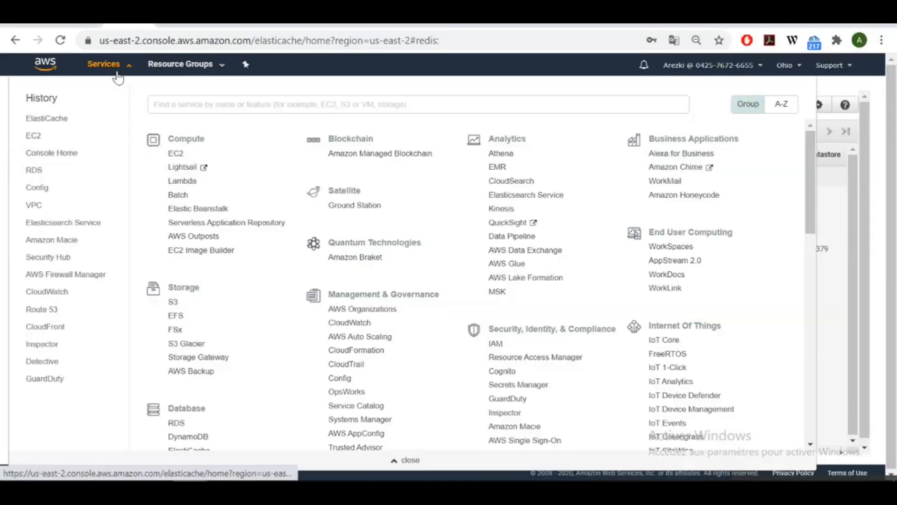
left_click(176, 153)
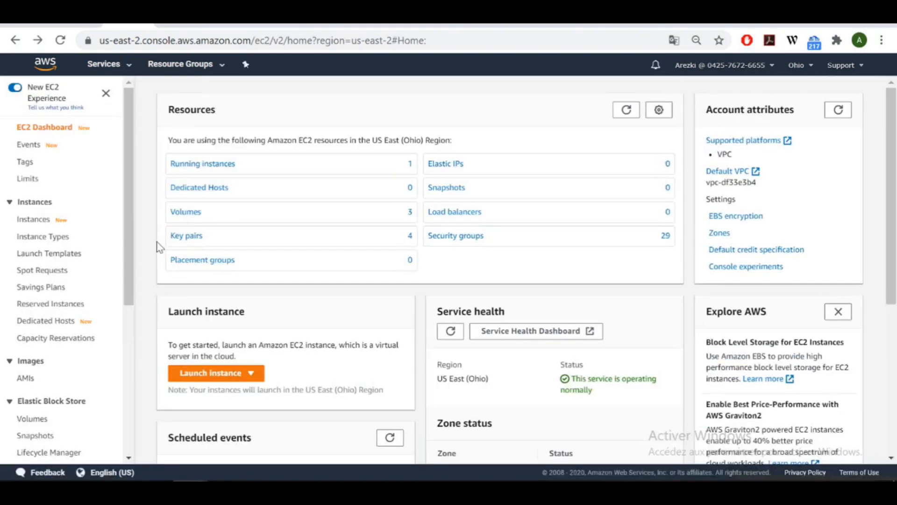
left_click(34, 220)
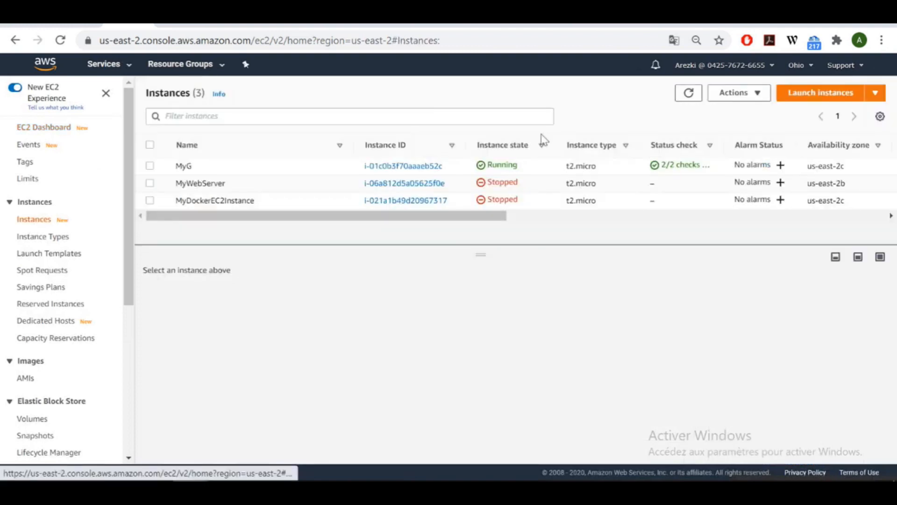
left_click(783, 101)
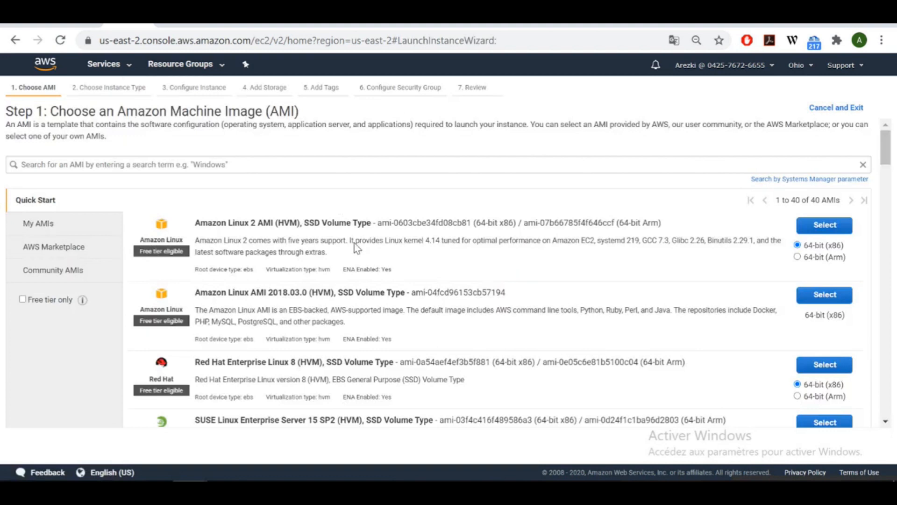
Search machine images for Heimdall and choose Heimdall Proxy Standard Edition from AWS Marketplace.
left_click(202, 164)
type("helmdall")
key("Return")
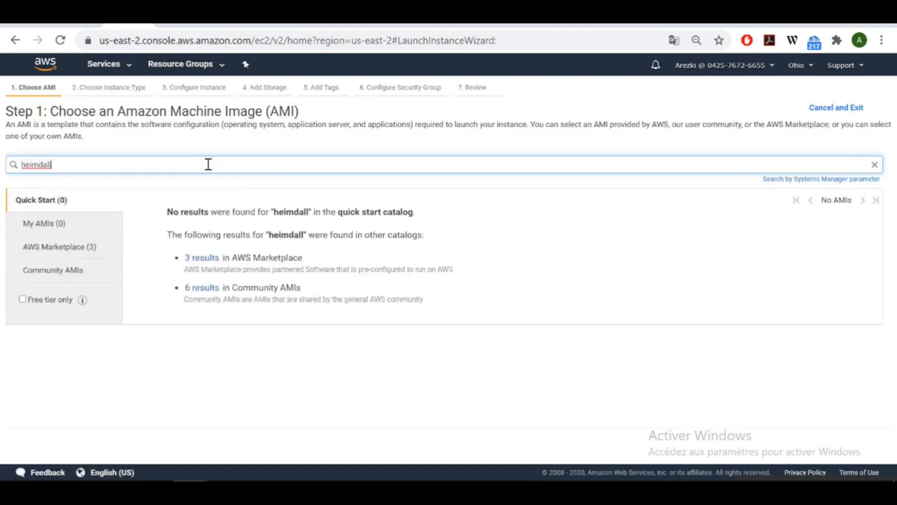
left_click(209, 258)
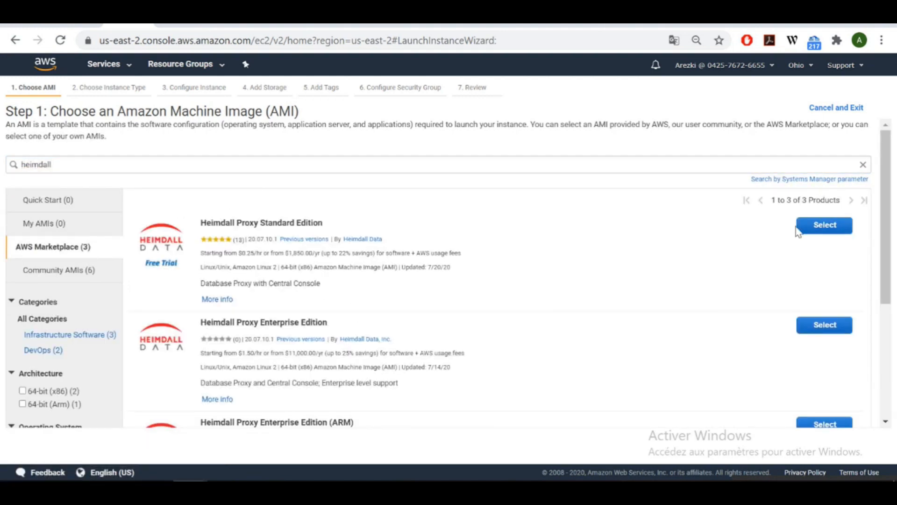
left_click(825, 226)
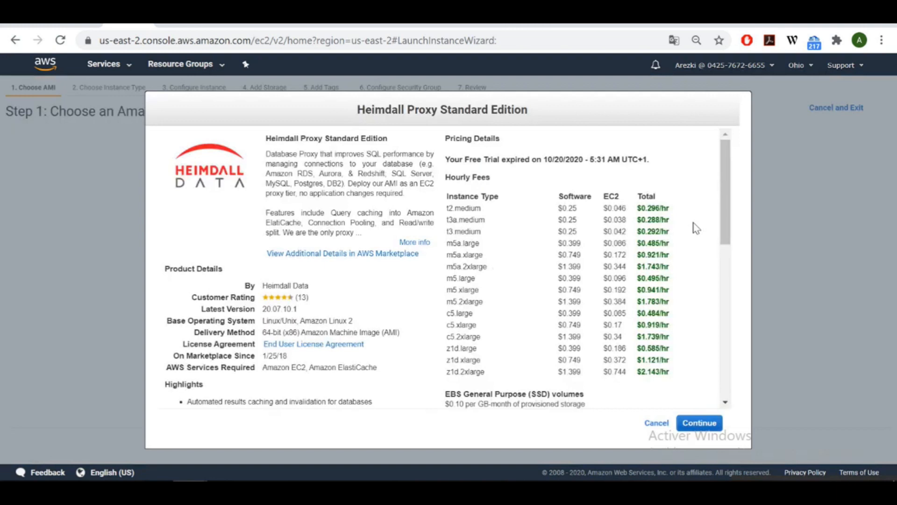
Review the free-trial expiry and hourly fees, then accept the Heimdall Proxy pricing.
left_click_drag(664, 176, 487, 164)
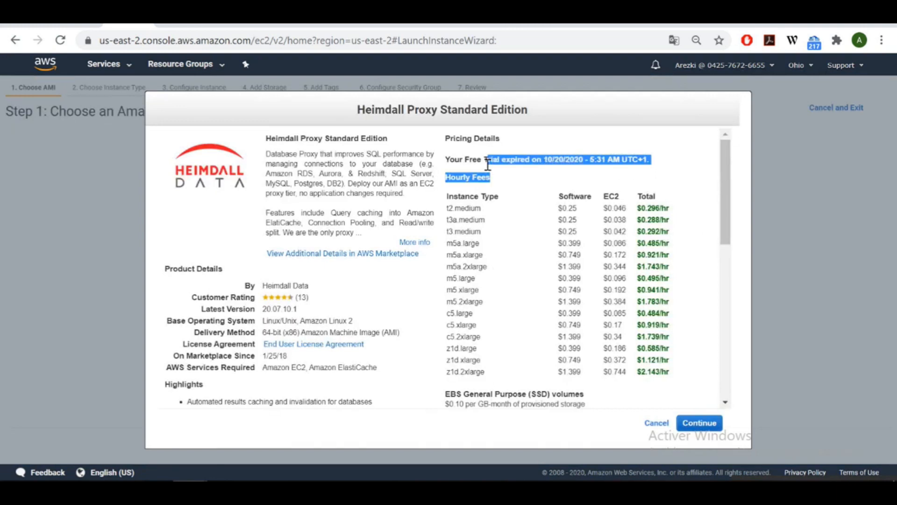
left_click(487, 163)
left_click(715, 423)
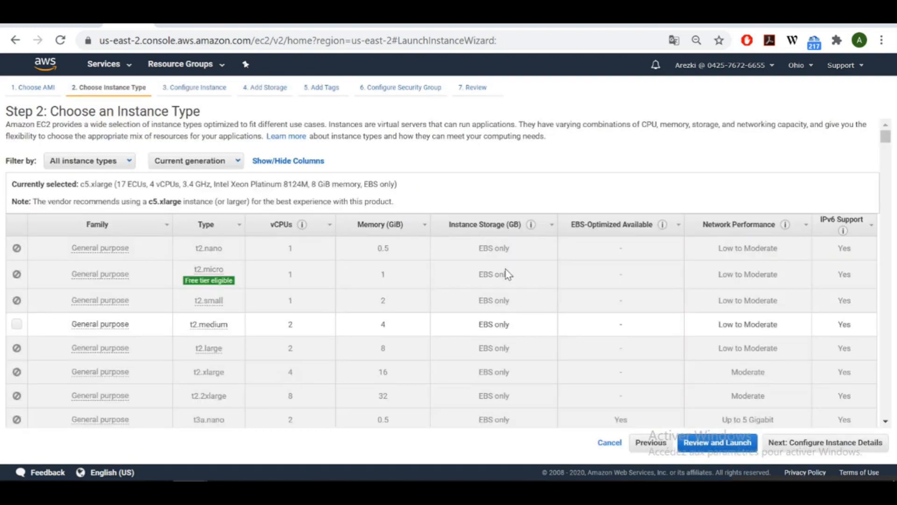
Choose the t2.medium instance type and step through the wizard to the launch review.
left_click(18, 325)
left_click(827, 441)
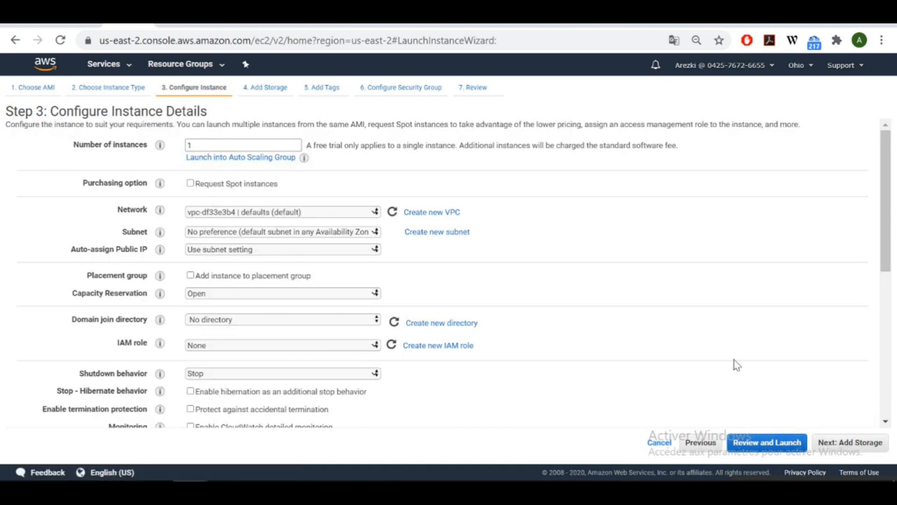
left_click(863, 444)
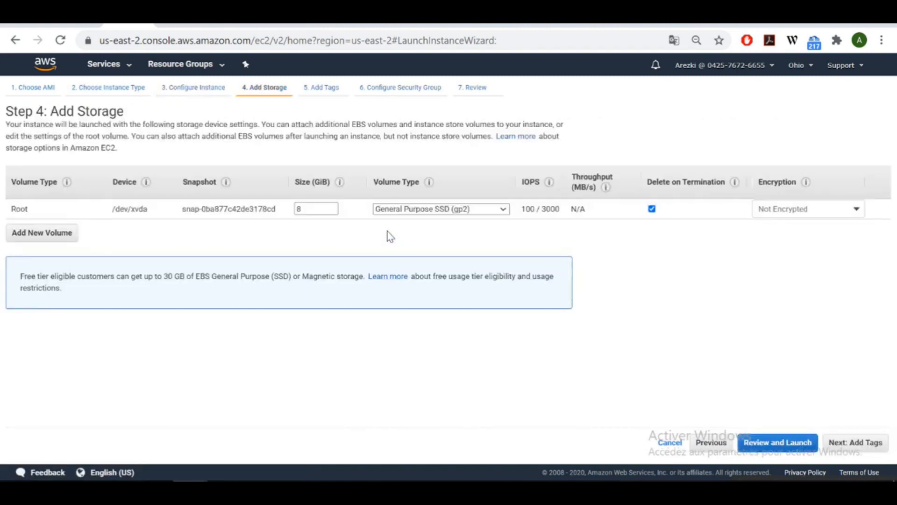
left_click(852, 444)
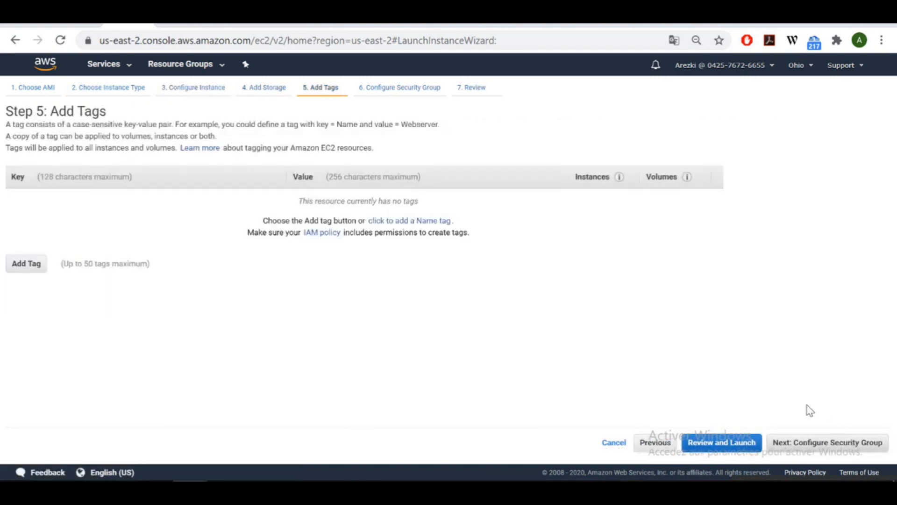
left_click(841, 447)
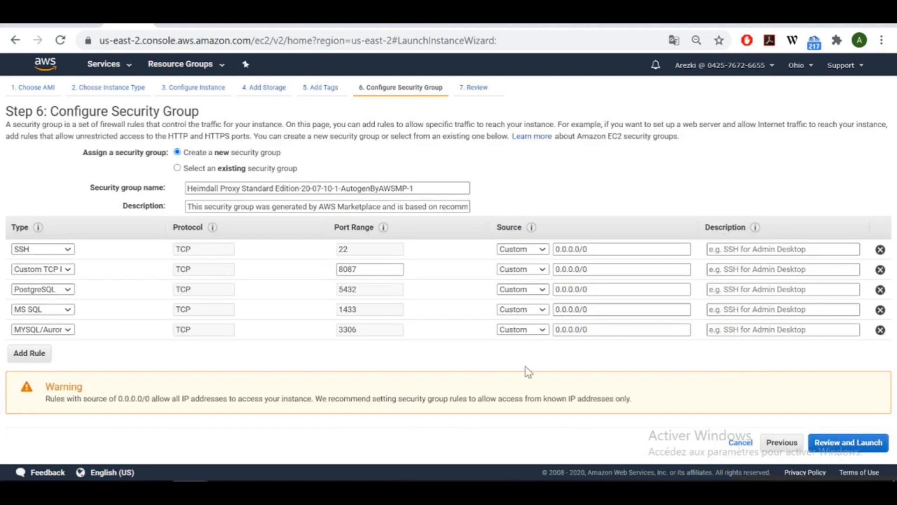
left_click(826, 449)
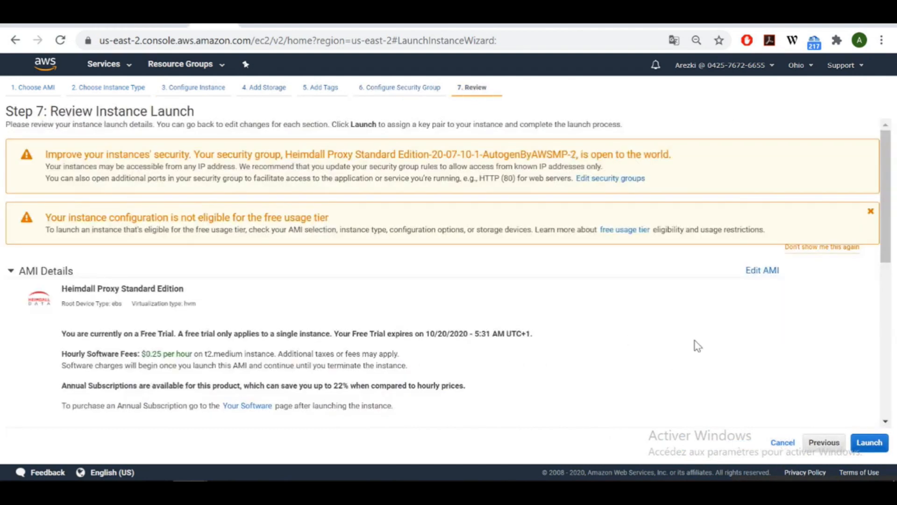
Launch the instance with existing key pair MyKeyPair, acknowledging the key file, and open it.
left_click(862, 444)
left_click(421, 309)
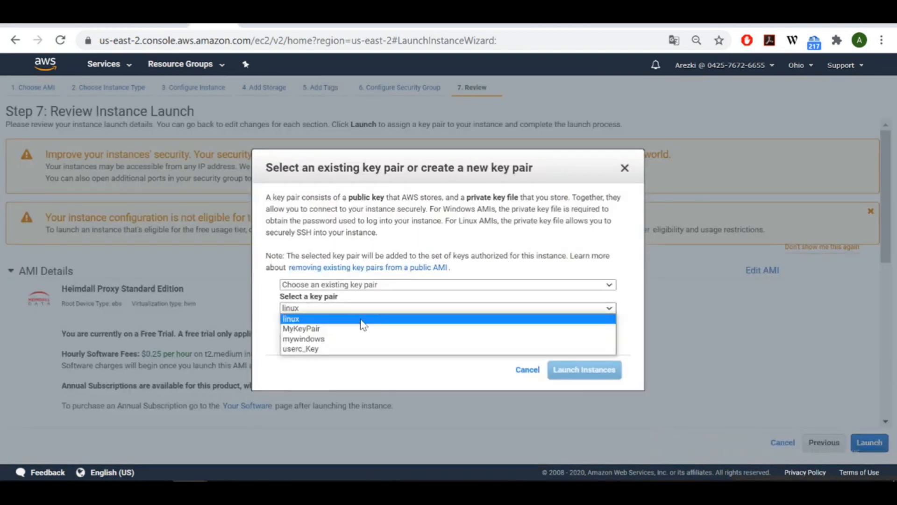
left_click(339, 329)
left_click(339, 332)
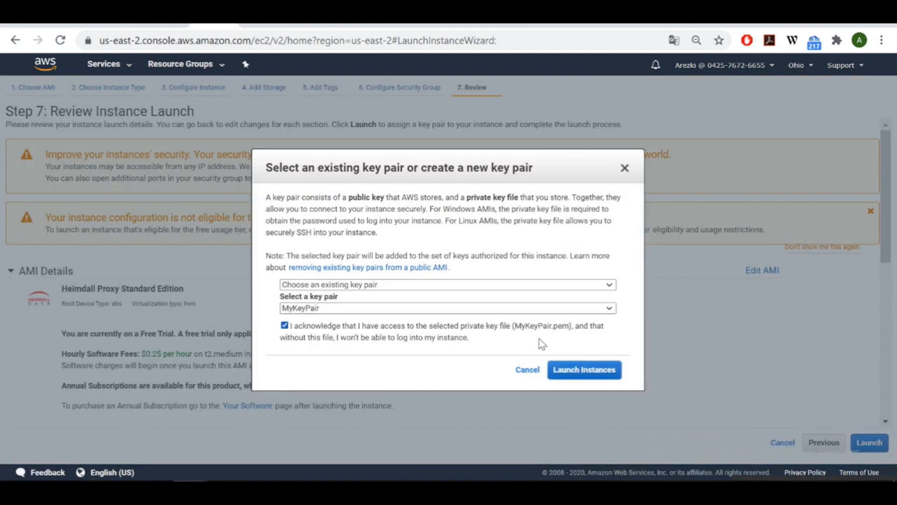
left_click(581, 372)
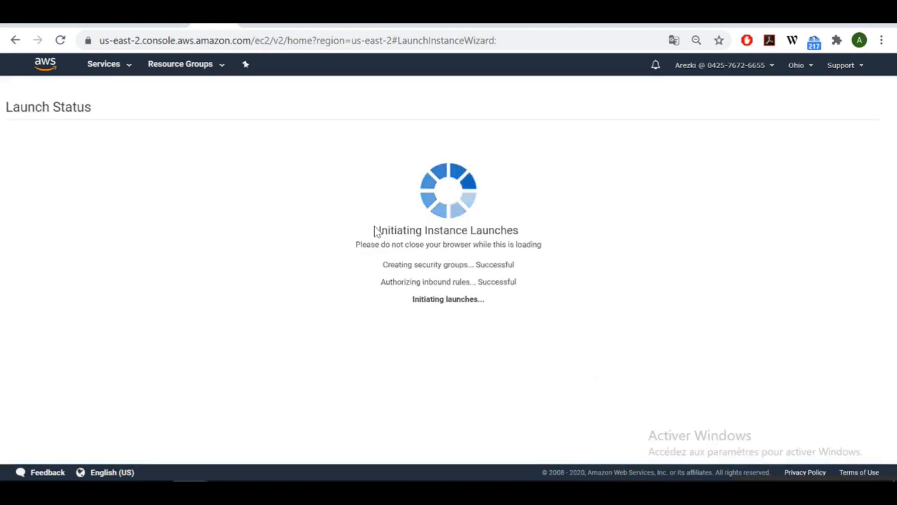
left_click(260, 168)
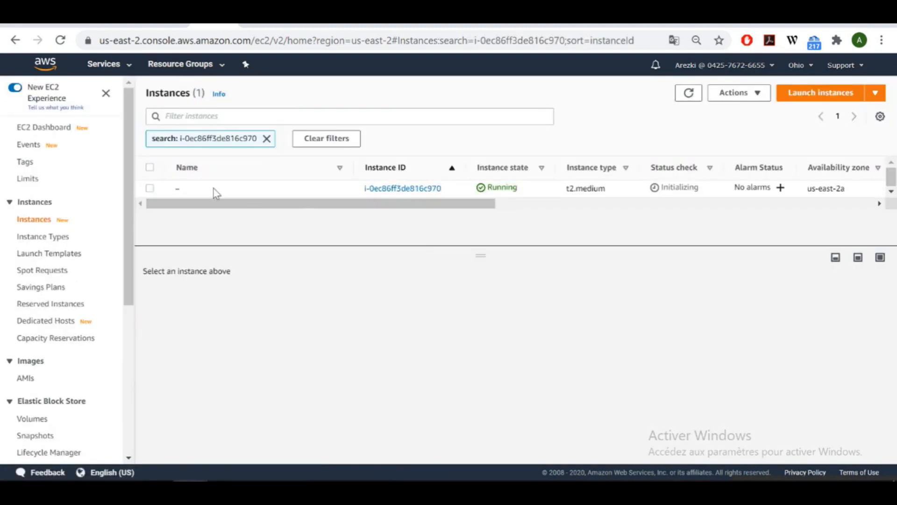
Select the new instance and copy its public IPv4 address.
left_click(150, 189)
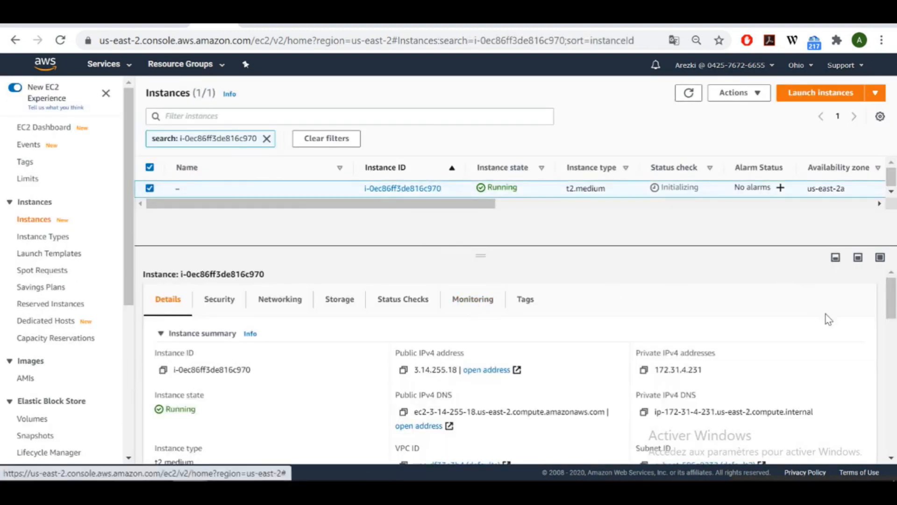
scroll(892, 322, "down", 3)
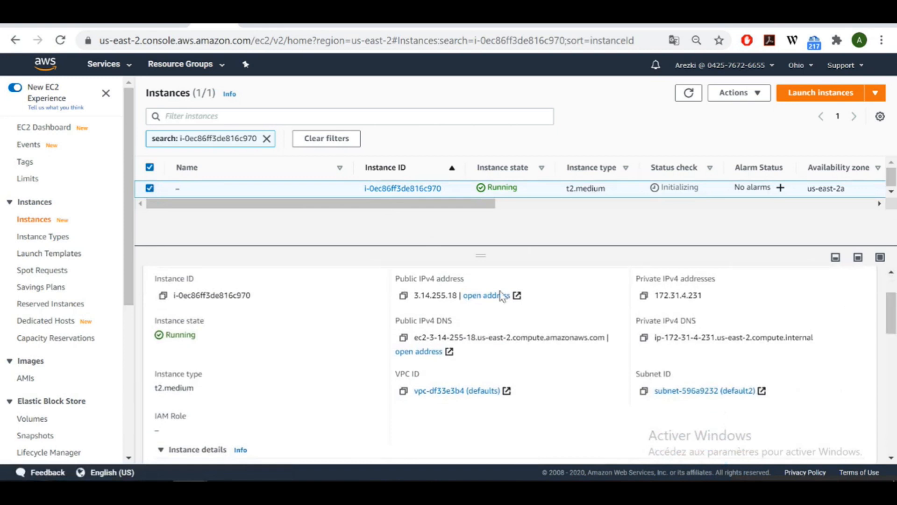
left_click(403, 295)
Load the public IP on port 8087 in the other browser window and enter username admin.
left_click(150, 438)
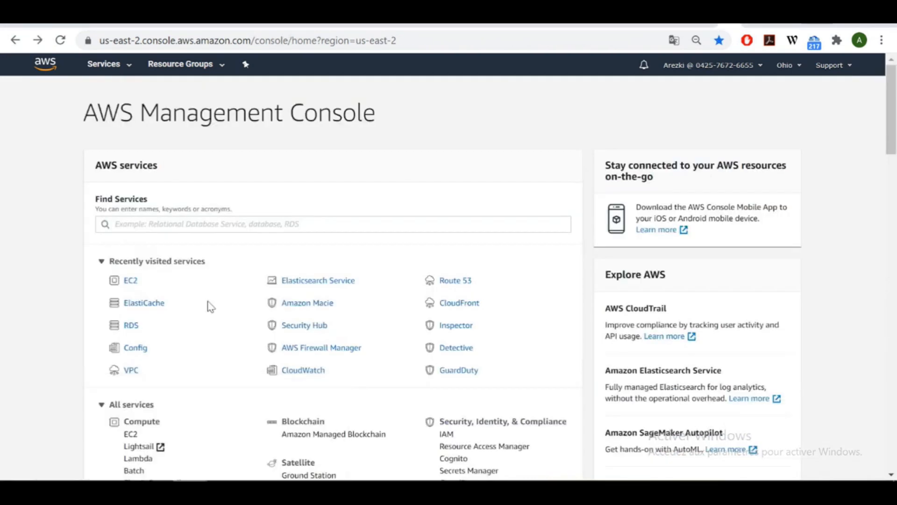
left_click(305, 47)
key("ctrl+v")
type(":80")
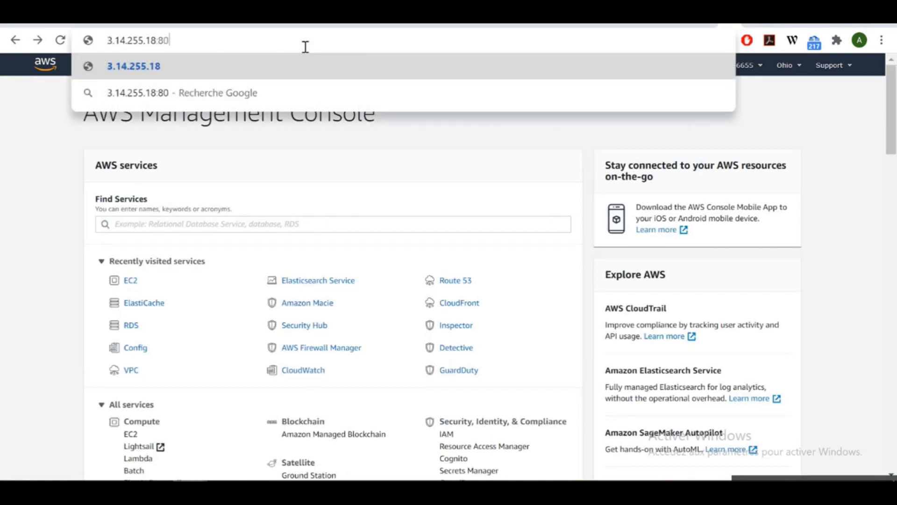
type("87")
key("Return")
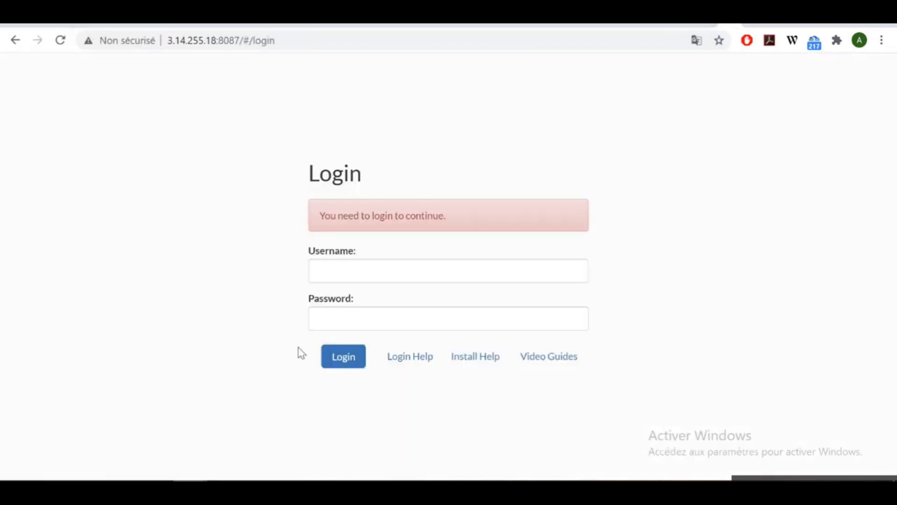
left_click(380, 265)
type("admin")
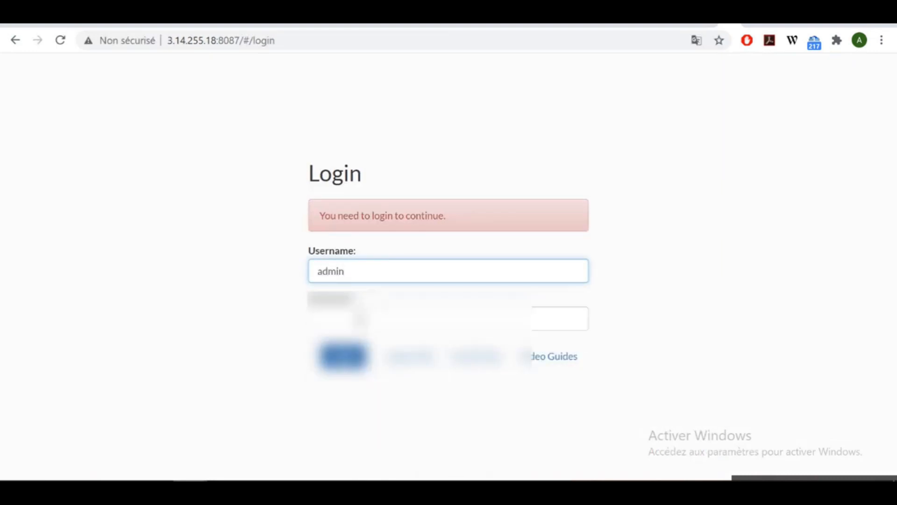
Log in with the account password, decline saving it, and start a manual Configuration Wizard setup.
left_click(361, 320)
key("ctrl+v")
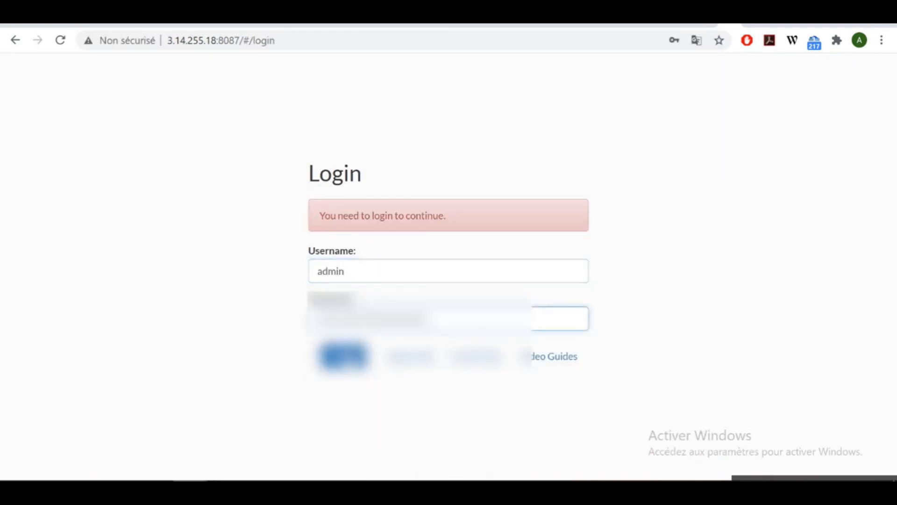
left_click(355, 361)
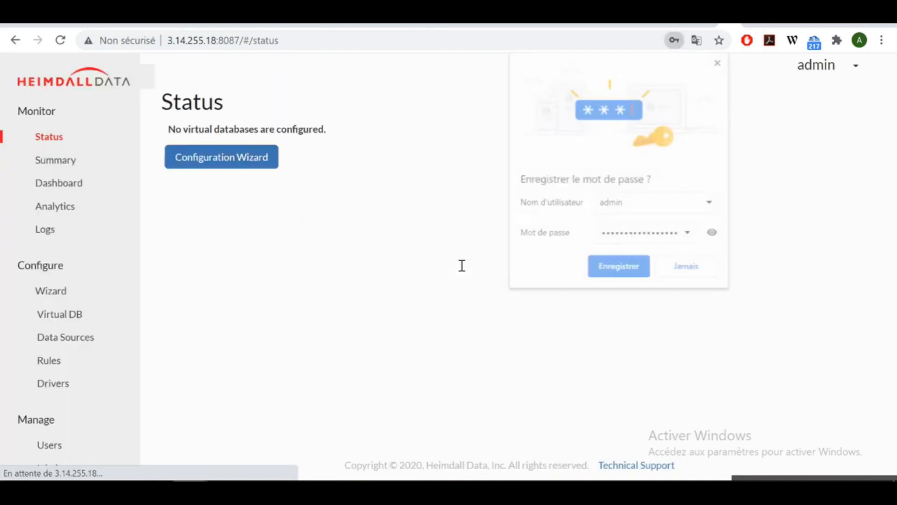
left_click(697, 272)
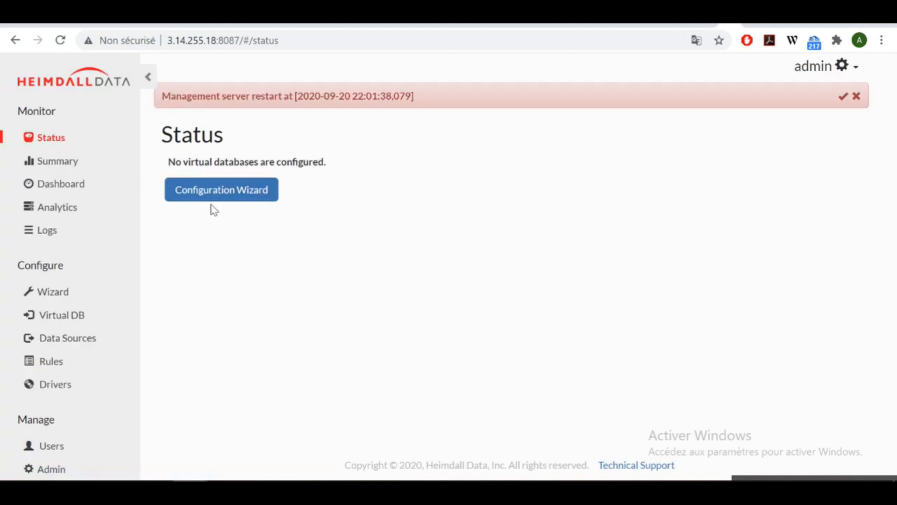
left_click(232, 198)
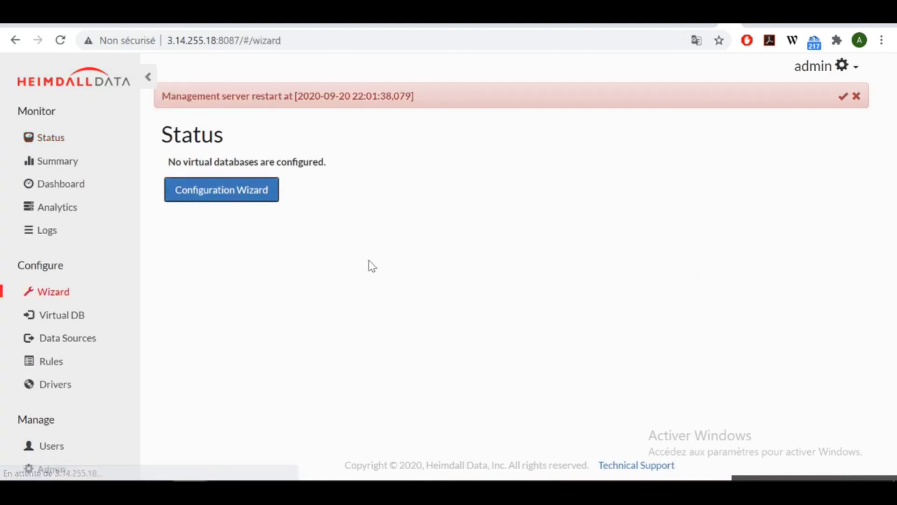
left_click(274, 292)
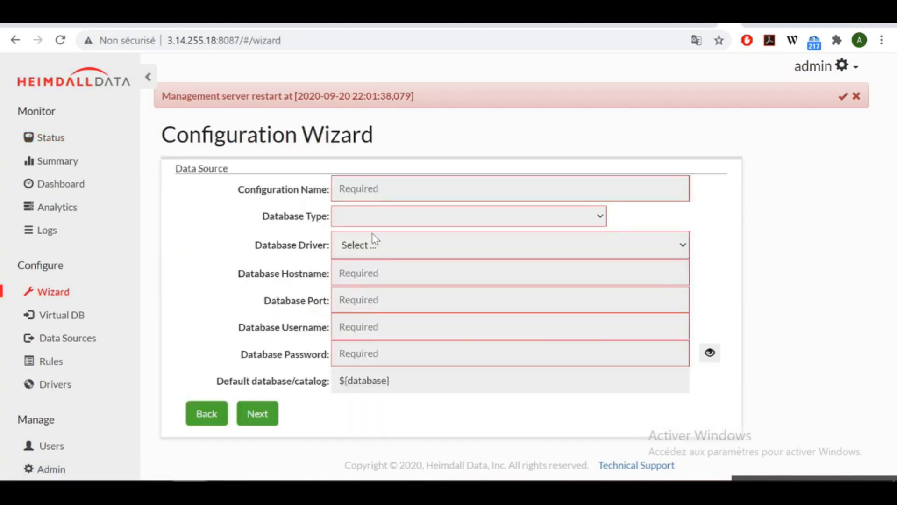
Name the configuration MyConfig with database type MySQL/MariaDB/Aurora (MySQL).
left_click(423, 190)
type("MyConfig")
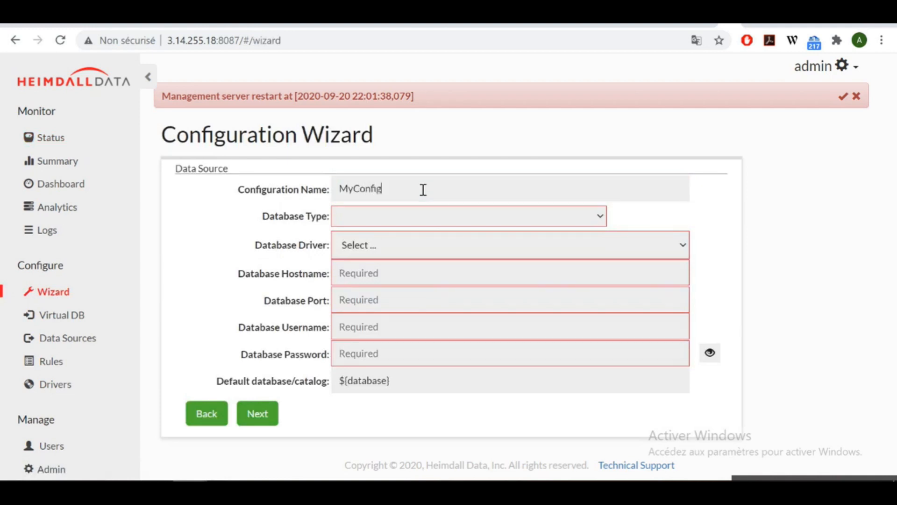
left_click(403, 216)
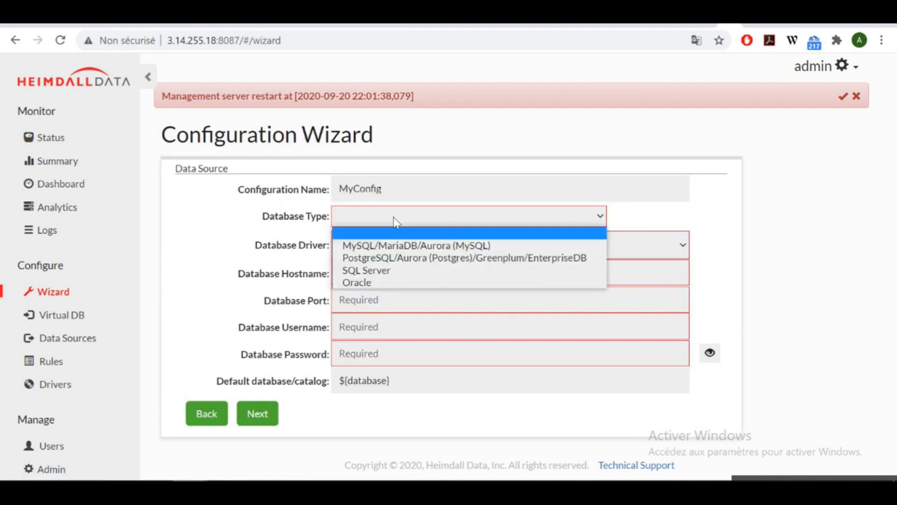
left_click(387, 245)
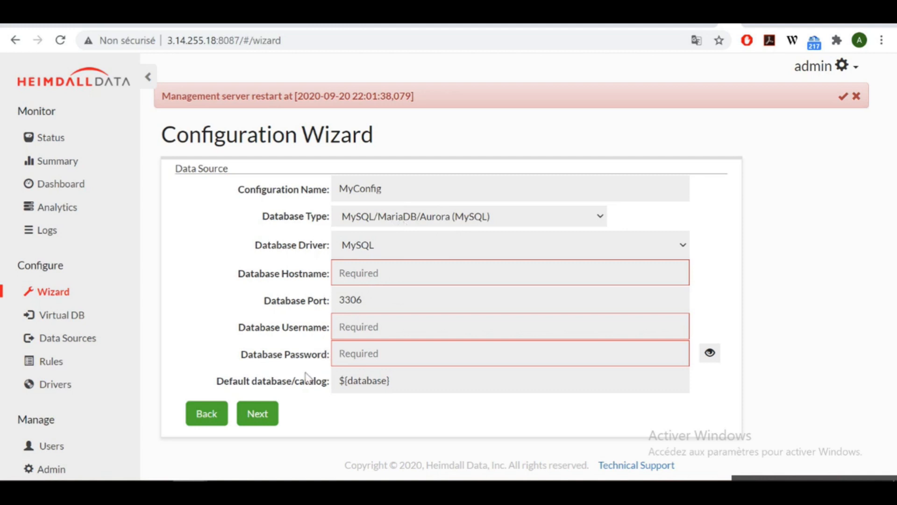
Copy the RDS endpoint from the AWS console into the database hostname field.
left_click(210, 444)
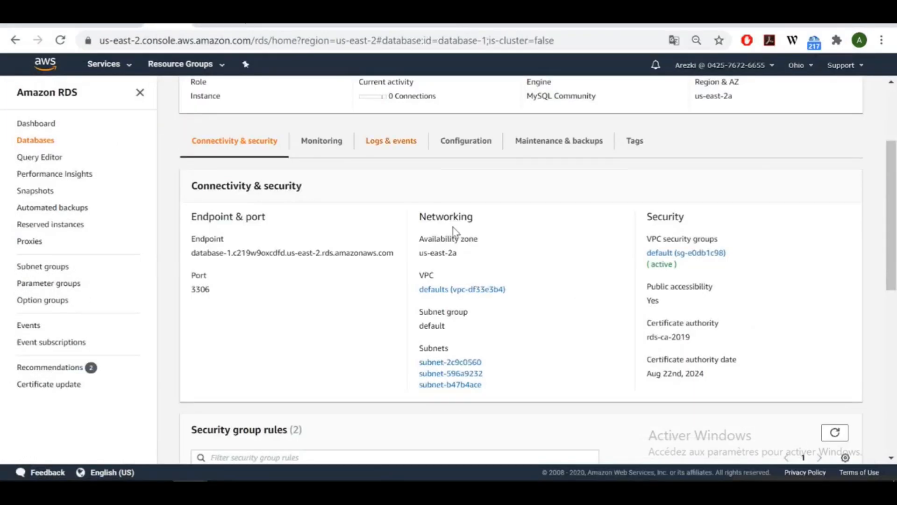
left_click_drag(394, 253, 202, 260)
left_click(151, 450)
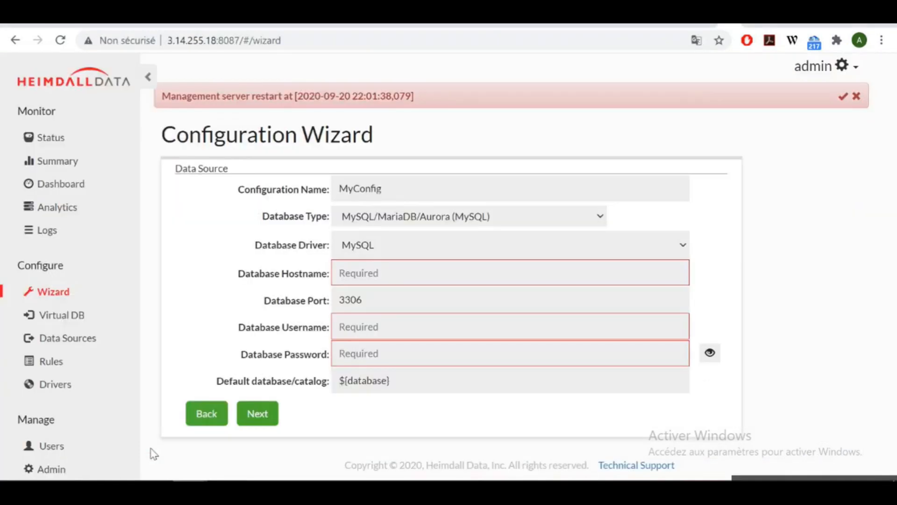
left_click(429, 279)
key("ctrl+v")
Enter database username admin and its password, then continue to load balancing.
left_click(397, 332)
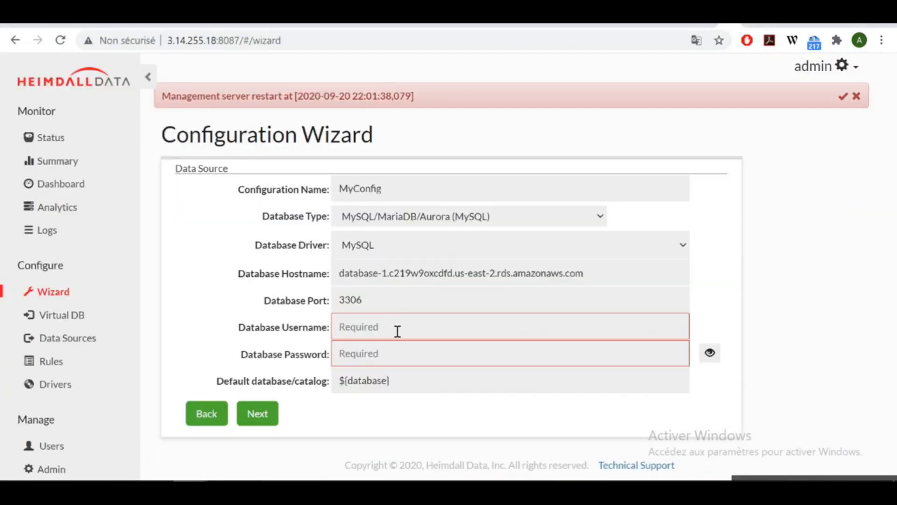
type("admin")
left_click(382, 357)
type("***")
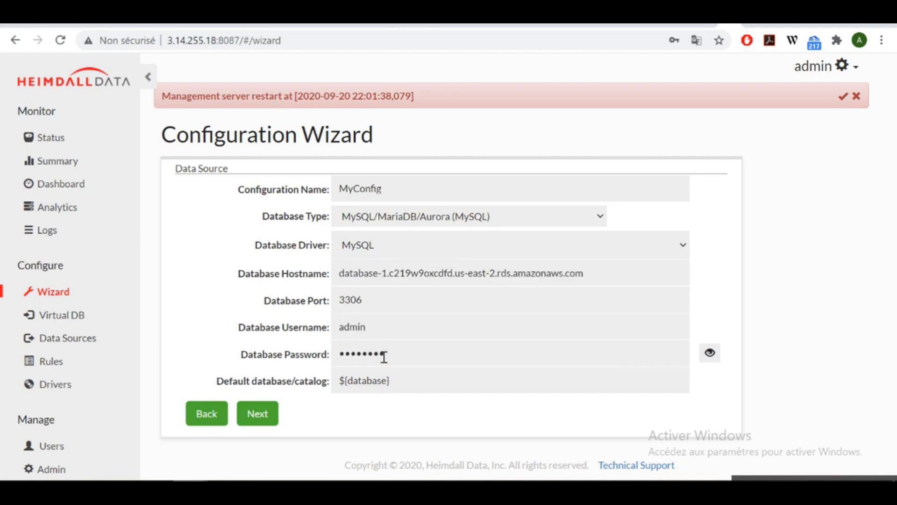
left_click(257, 415)
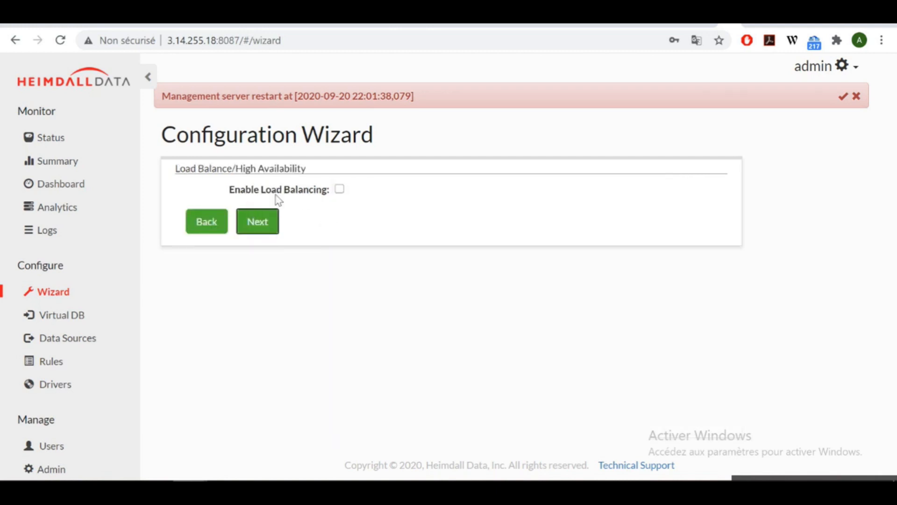
Pass load balancing, set Cache Type to Redis/Elasticache for Redis, and return to the AWS console.
left_click(264, 221)
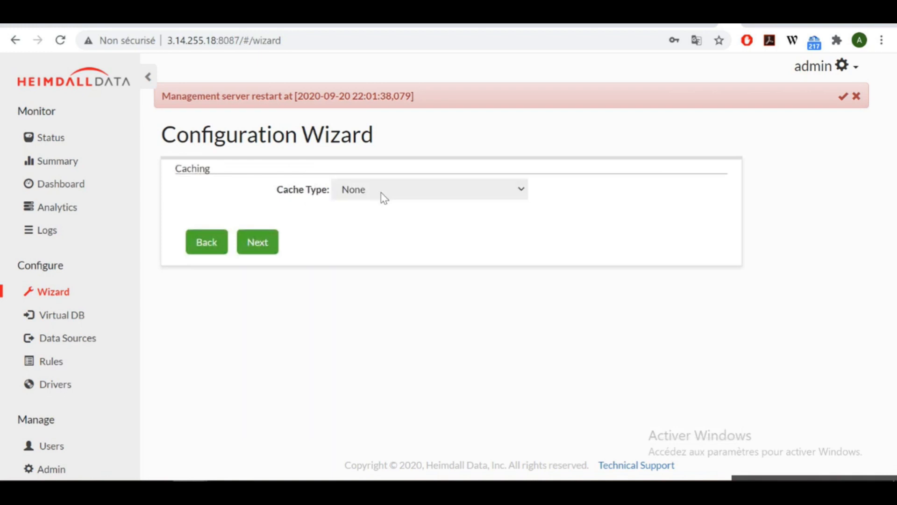
left_click(384, 192)
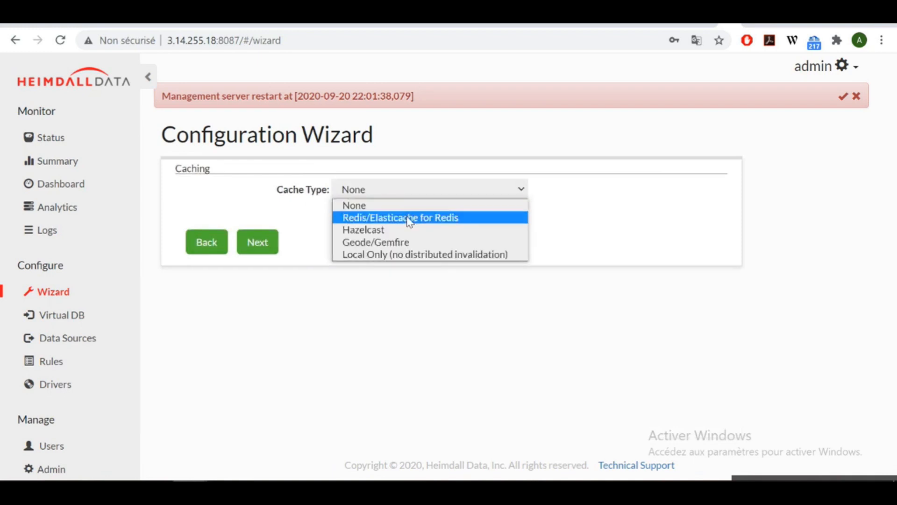
left_click(429, 225)
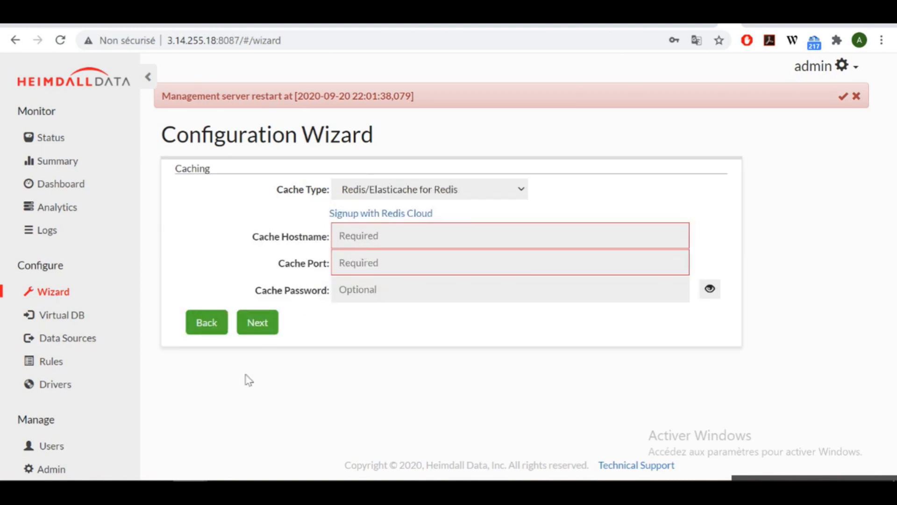
left_click(236, 411)
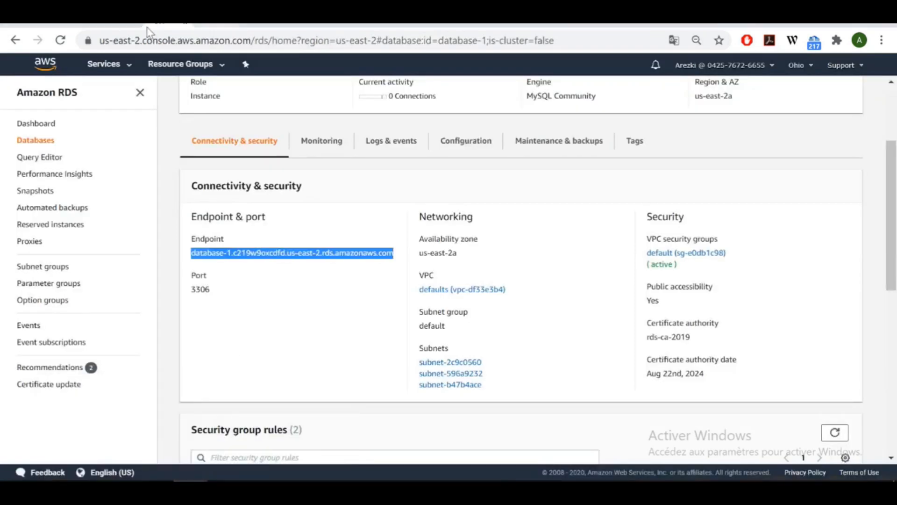
Go to ElastiCache's Redis clusters and expand myrediscluster's details.
left_click(100, 65)
type("elas")
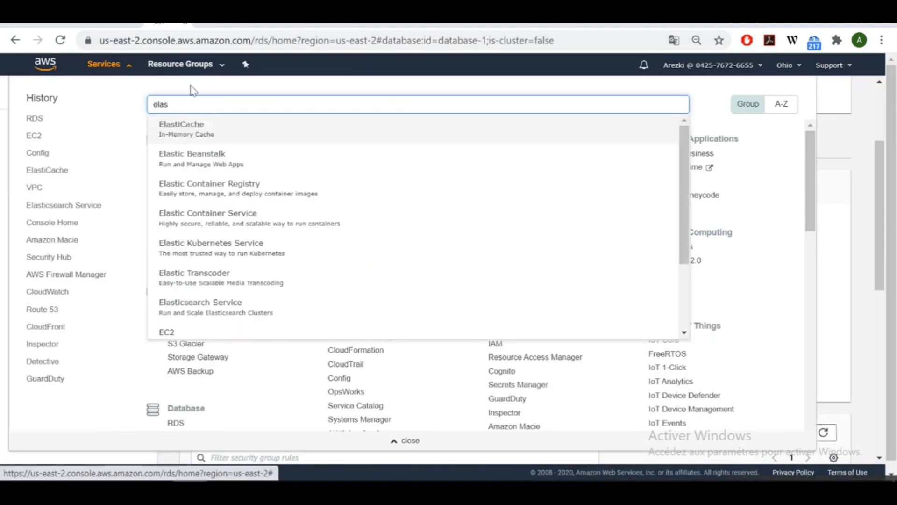
left_click(228, 127)
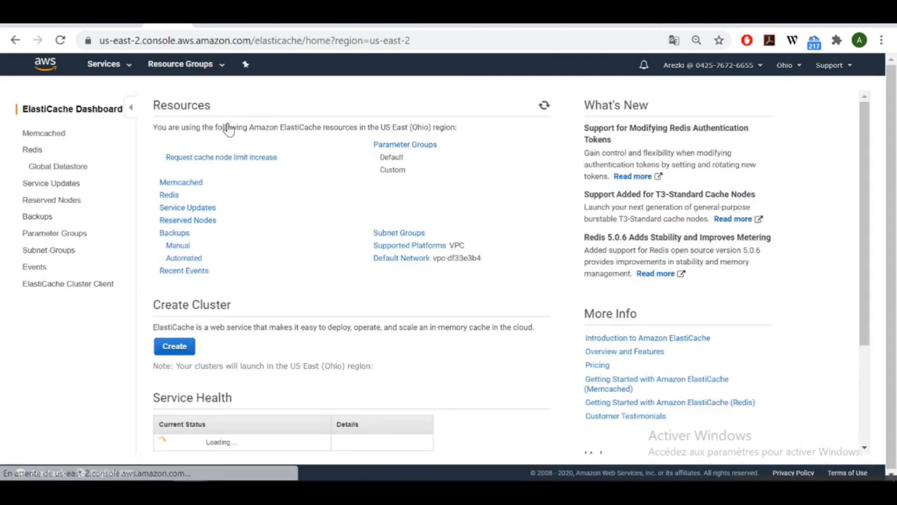
left_click(37, 152)
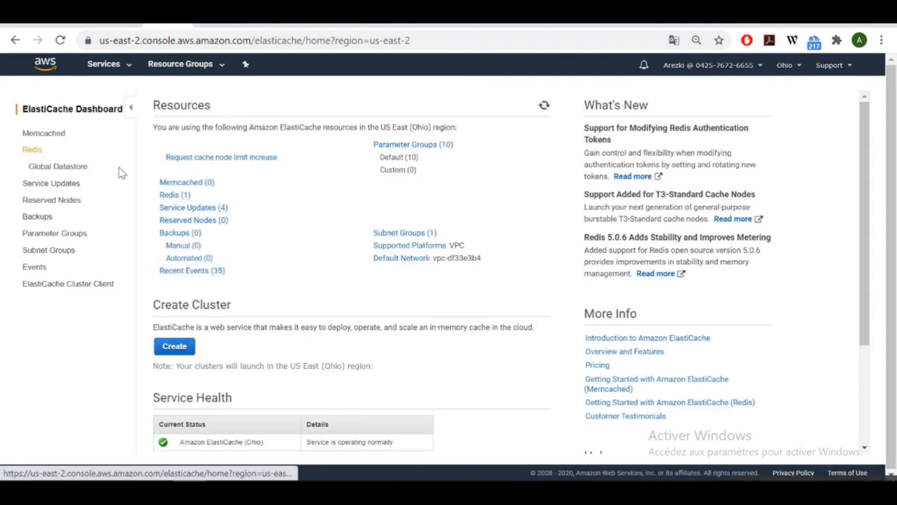
left_click(179, 196)
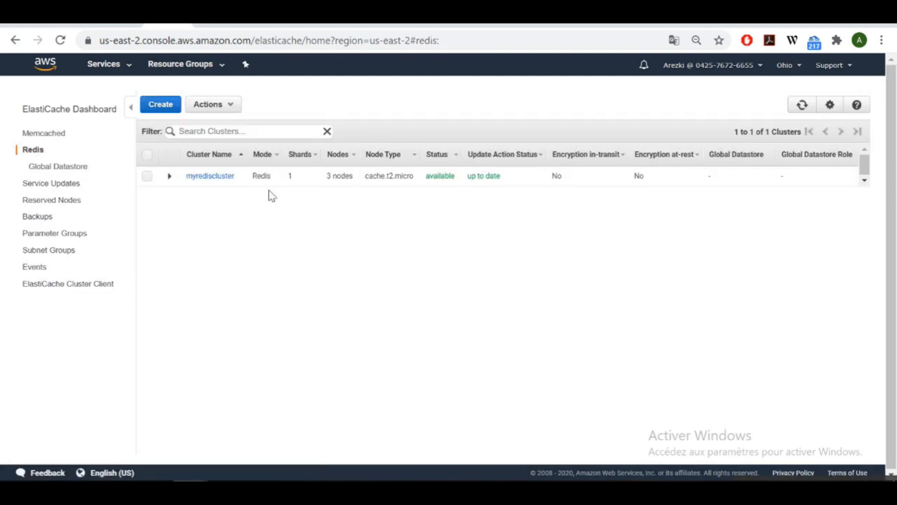
left_click(169, 175)
Select myrediscluster's full Primary Endpoint value and return to the Heimdall wizard.
triple_click(736, 250)
left_click(644, 250)
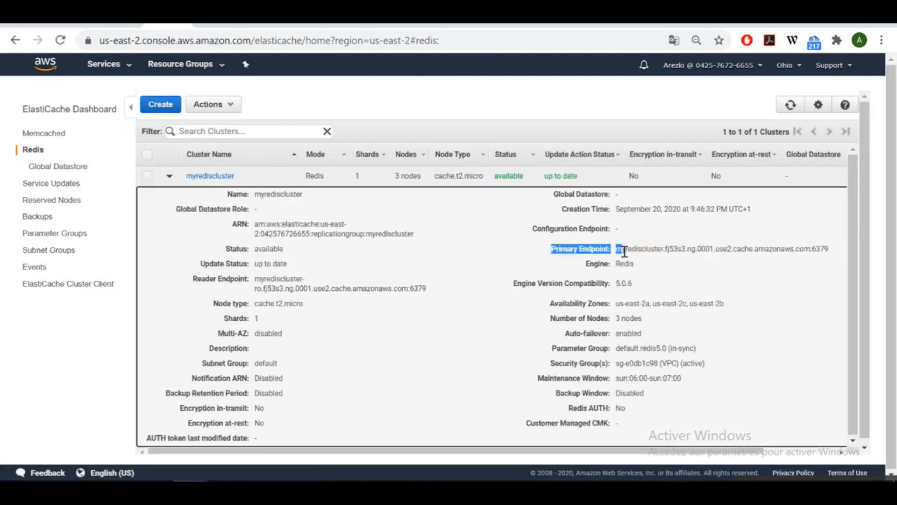
triple_click(793, 249)
left_click_drag(792, 248, 712, 248)
left_click(711, 249)
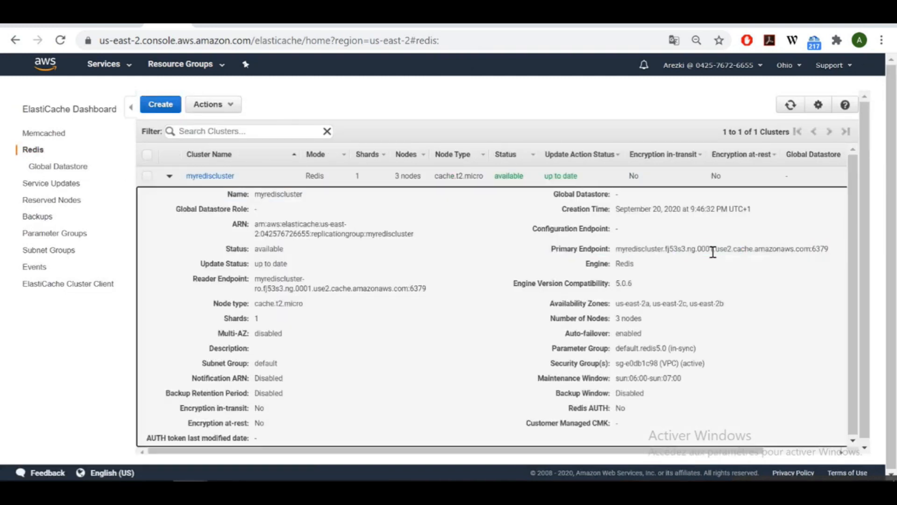
triple_click(624, 250)
key("ctrl+c")
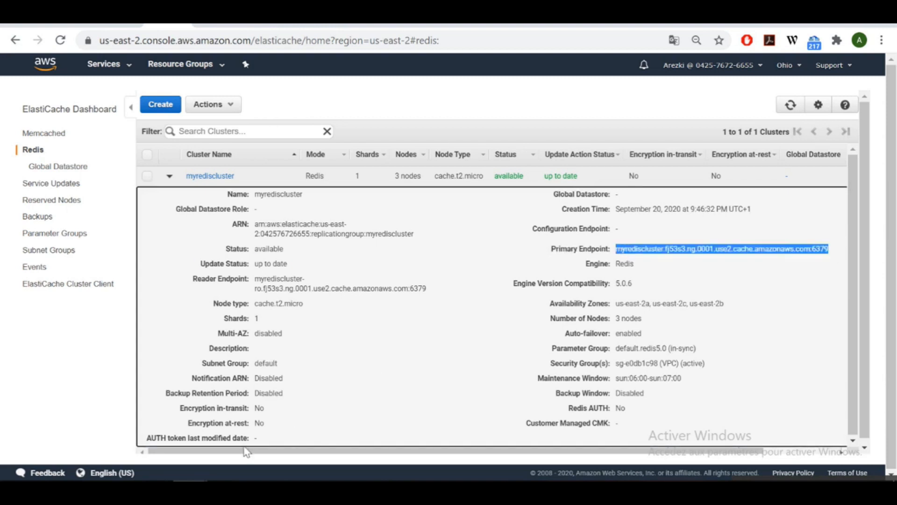
left_click(170, 452)
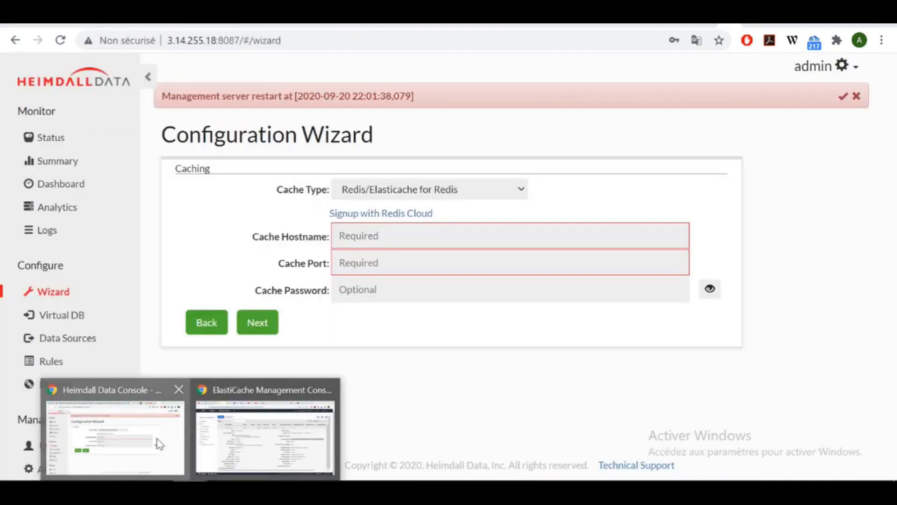
Set Cache Hostname to the Redis endpoint without :6379 and Cache Port to 6379, then advance.
left_click(435, 234)
key("ctrl+v")
left_click_drag(616, 235, 596, 235)
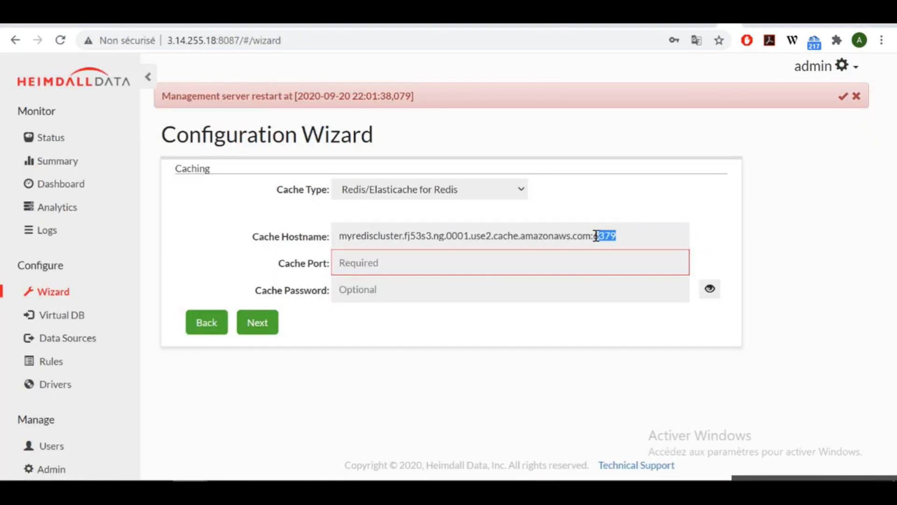
key("ctrl+x")
left_click(422, 274)
key("ctrl+v")
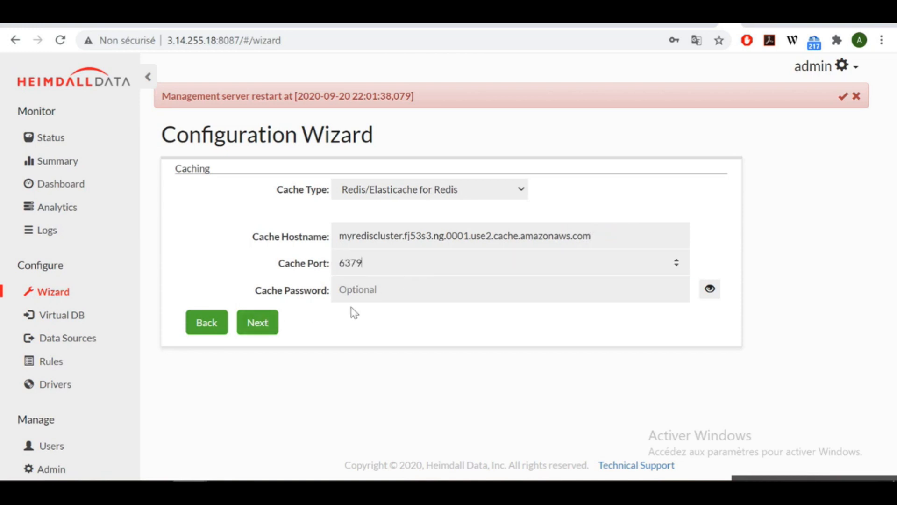
left_click(257, 327)
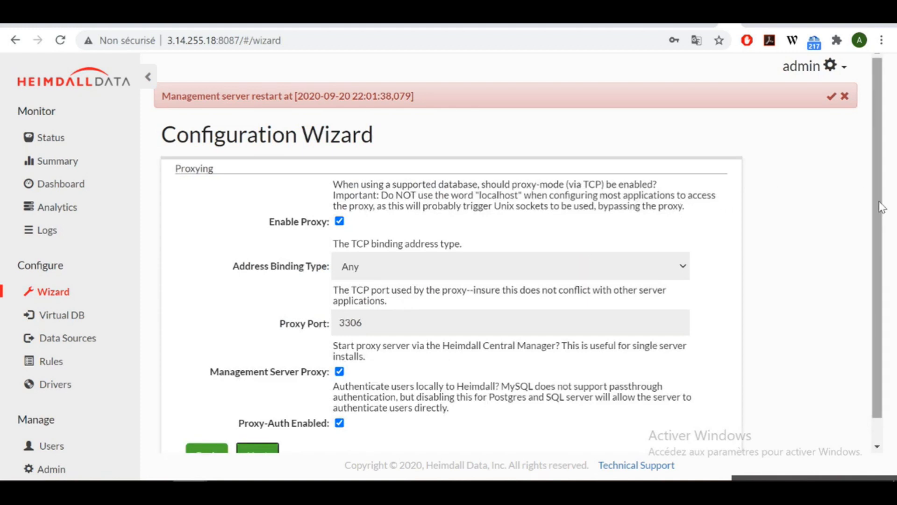
Keep Any as the address binding type and advance to Properties and Rules.
left_click_drag(882, 207, 873, 241)
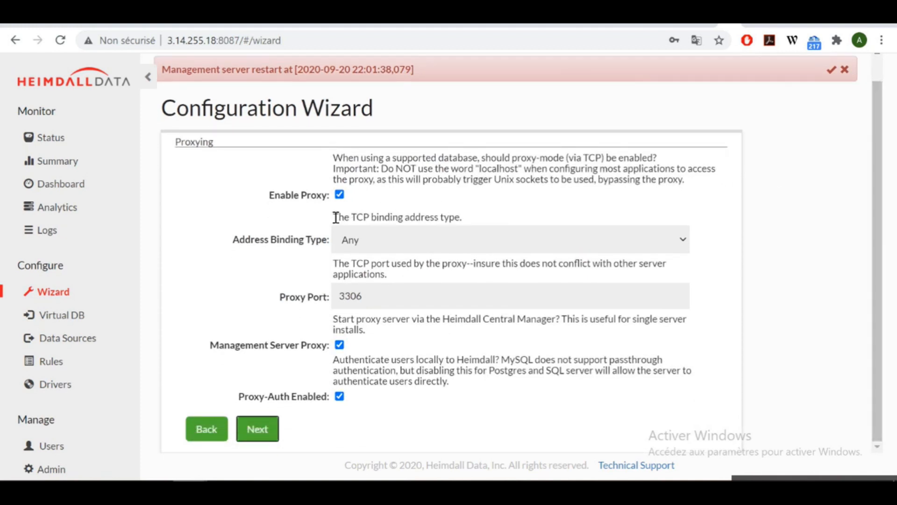
left_click(366, 245)
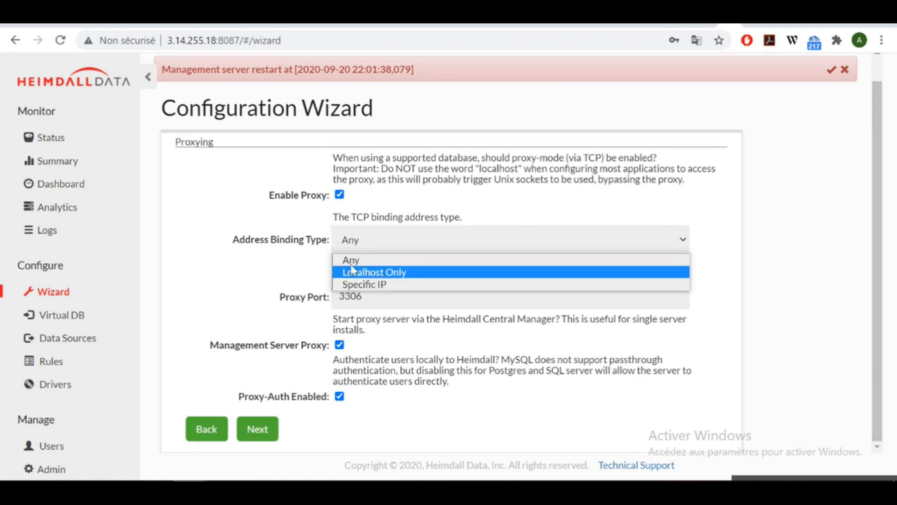
left_click(299, 265)
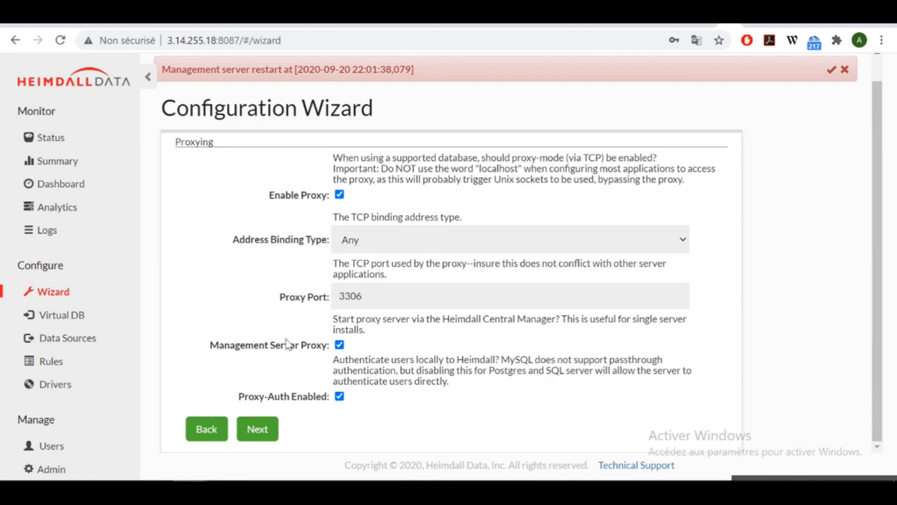
left_click(250, 431)
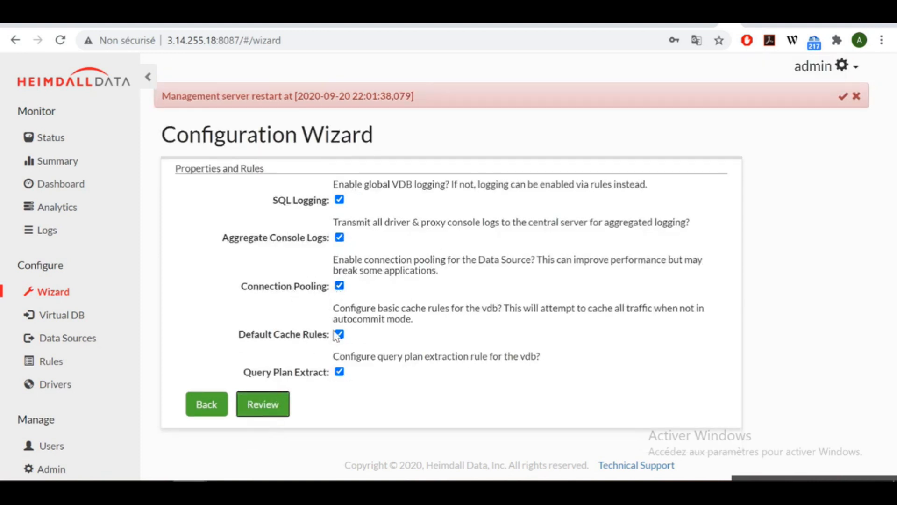
Review the configuration summary, submit the wizard, and test the Redis cache connection.
left_click(274, 410)
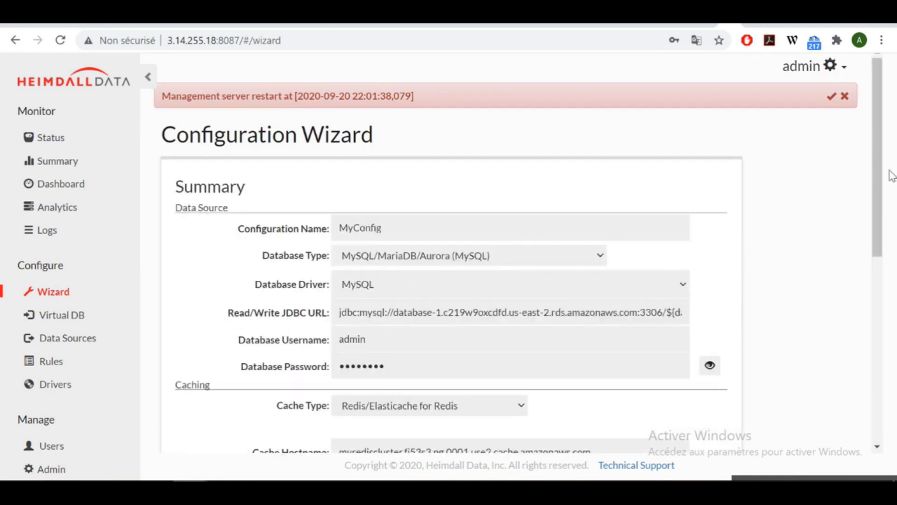
left_click_drag(875, 156, 843, 386)
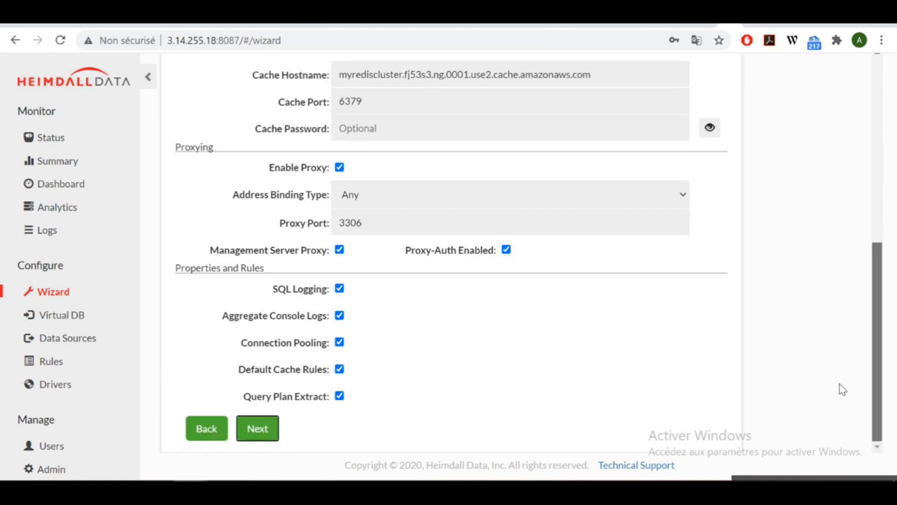
left_click(258, 429)
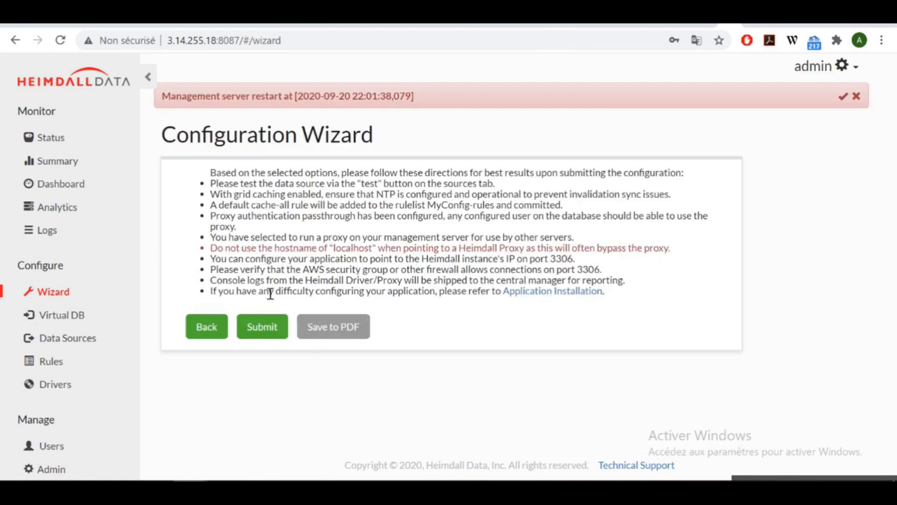
left_click(262, 327)
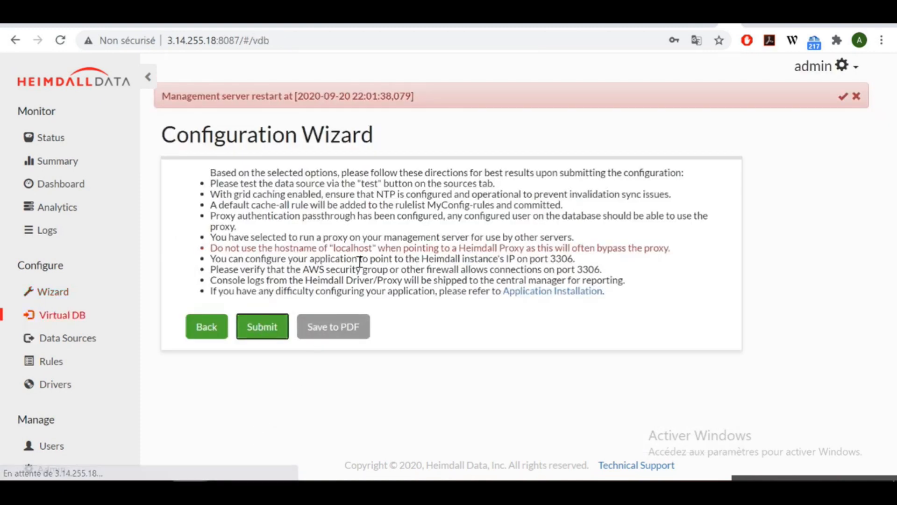
left_click(542, 366)
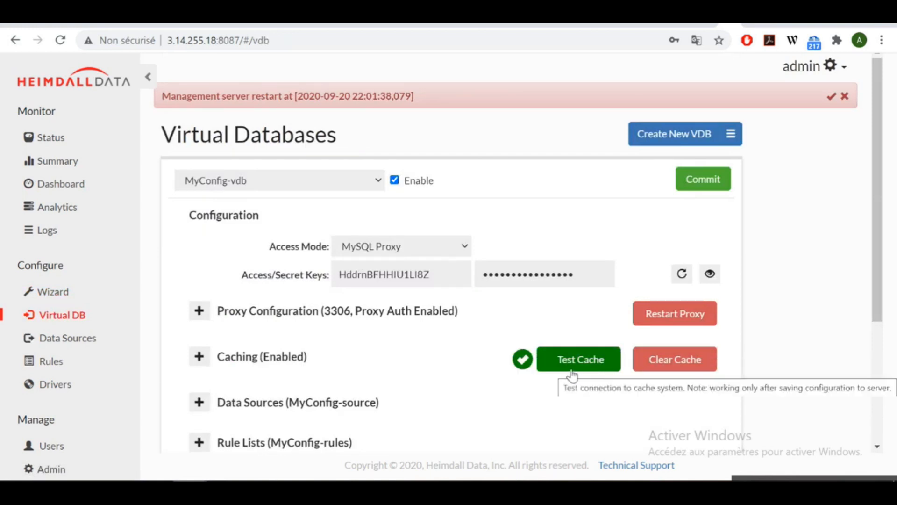
Test the connection to the MyConfig-source MySQL data source.
scroll(176, 332, "down", 1)
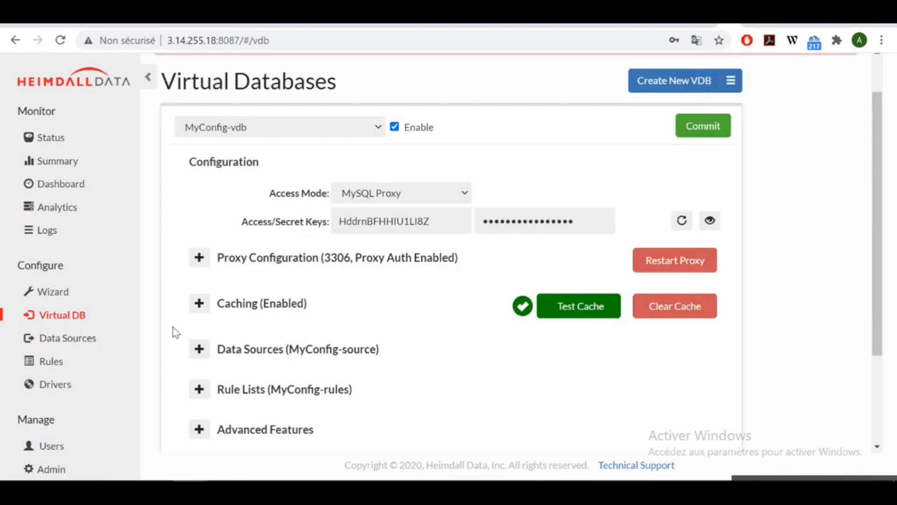
left_click(78, 345)
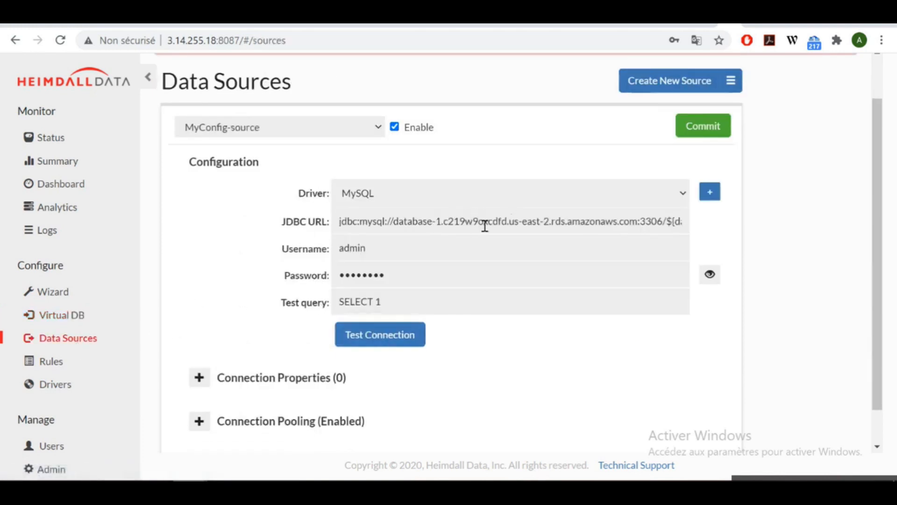
left_click(402, 345)
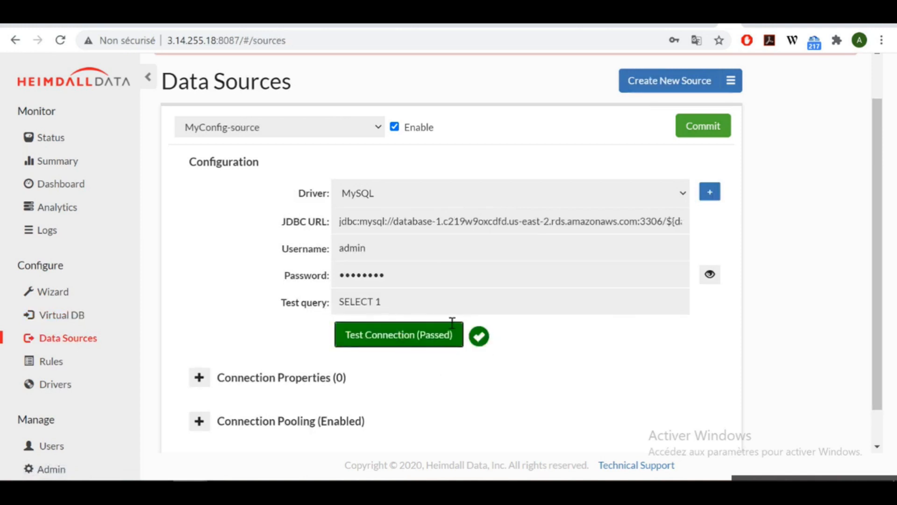
Check the Status page's zero connections, view the Summary dashboard, and return to Status.
left_click(45, 141)
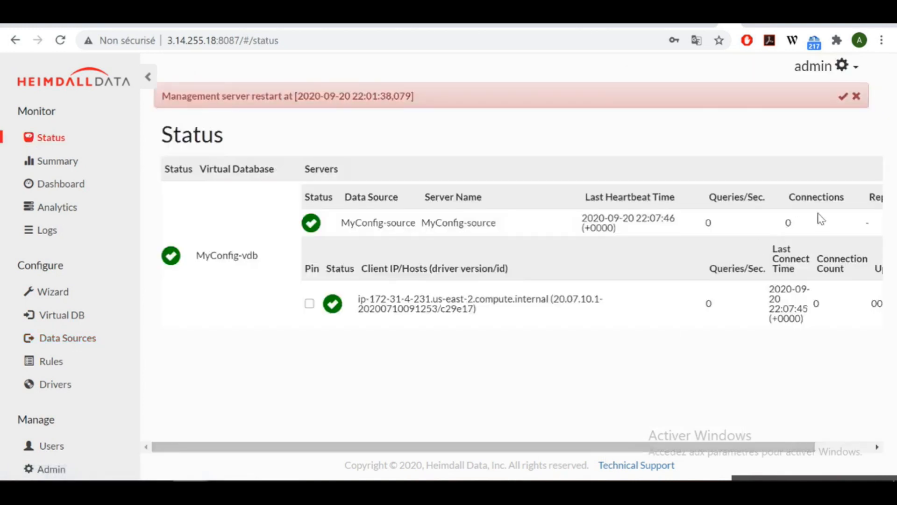
left_click_drag(798, 235, 734, 228)
left_click(74, 161)
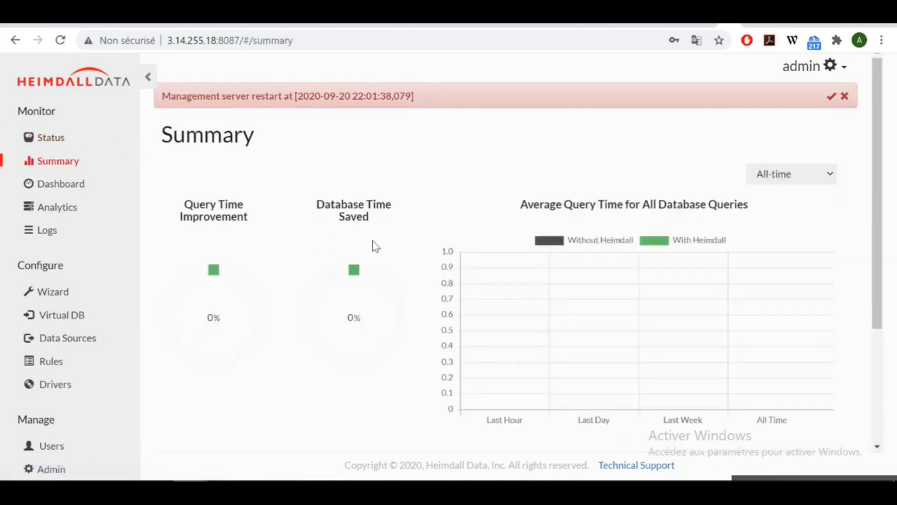
left_click(47, 138)
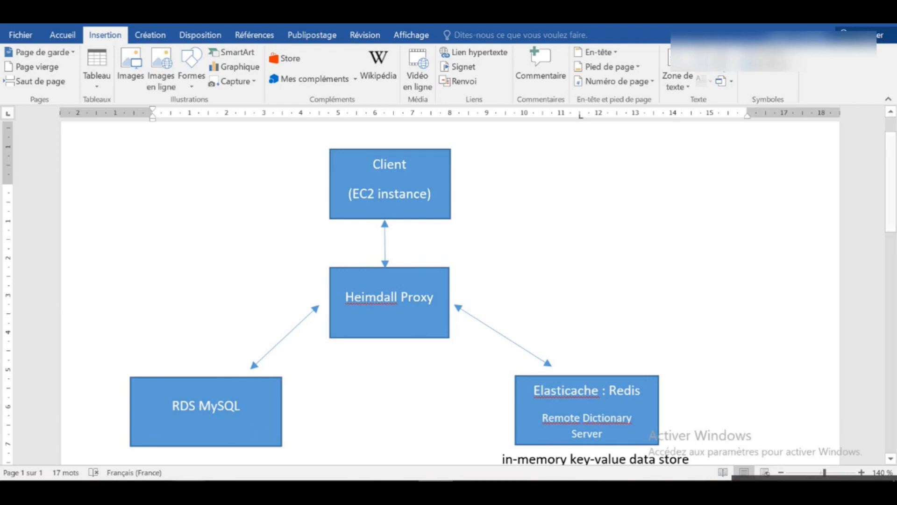
Copy the Heimdall EC2 instance's public IPv4 address 3.14.255.18 and bring up the redis-stable terminal.
mouse_move(189, 479)
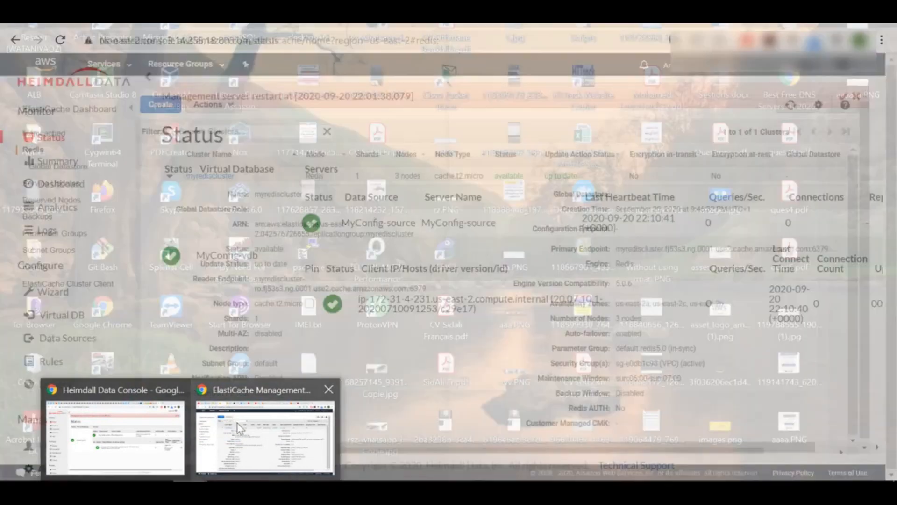
left_click(237, 422)
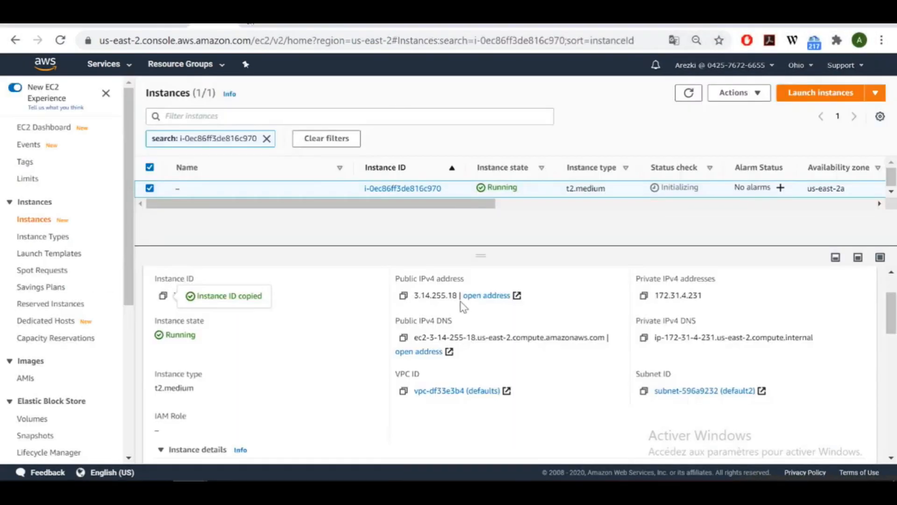
left_click(403, 296)
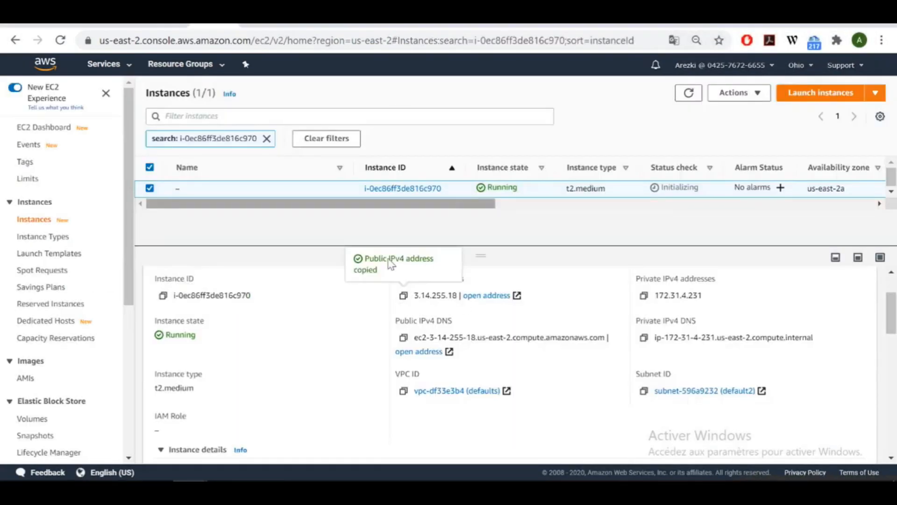
left_click(429, 442)
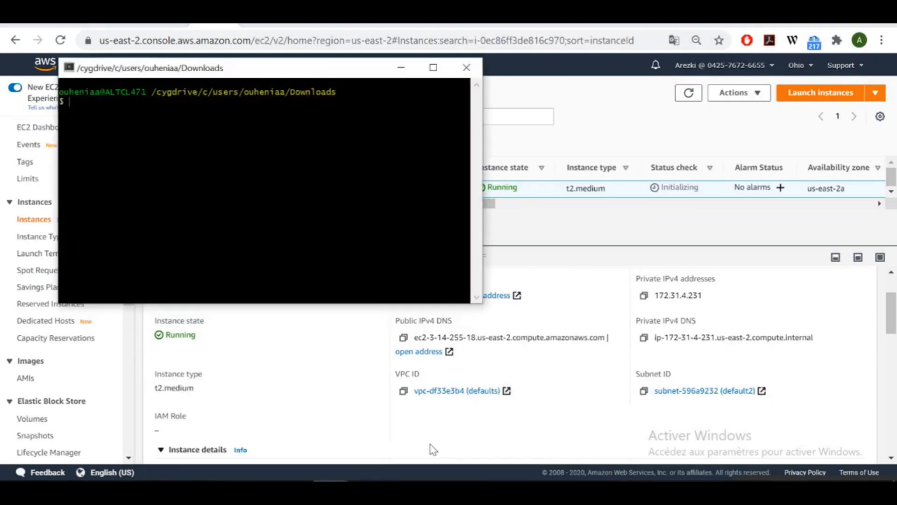
left_click(279, 441)
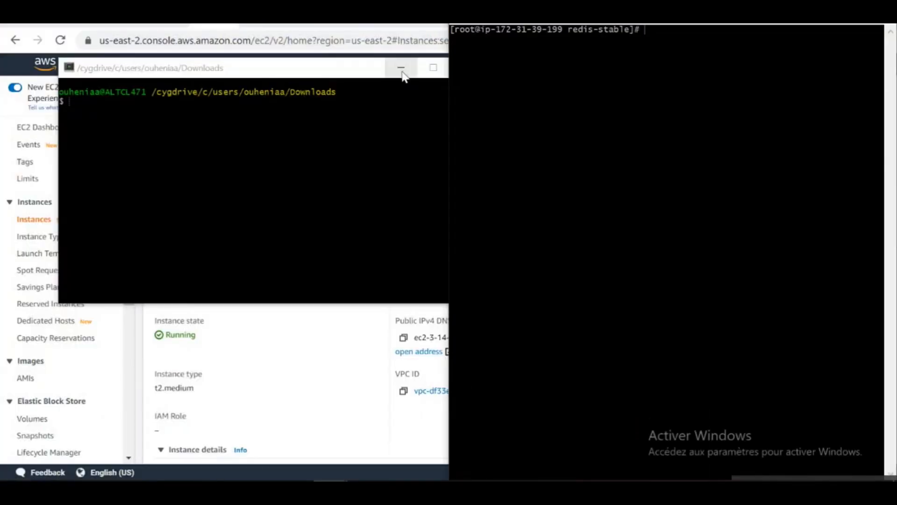
Connect to MySQL through the proxy with mysql -h 3.14.255.18 -u admin -p and the password.
left_click(401, 68)
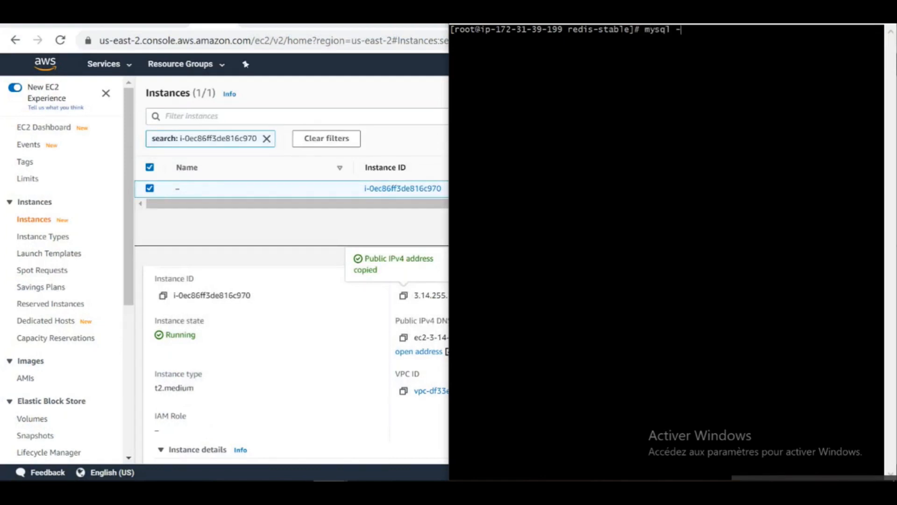
right_click(727, 114)
left_click(769, 154)
type("-u admin -p")
key("Return")
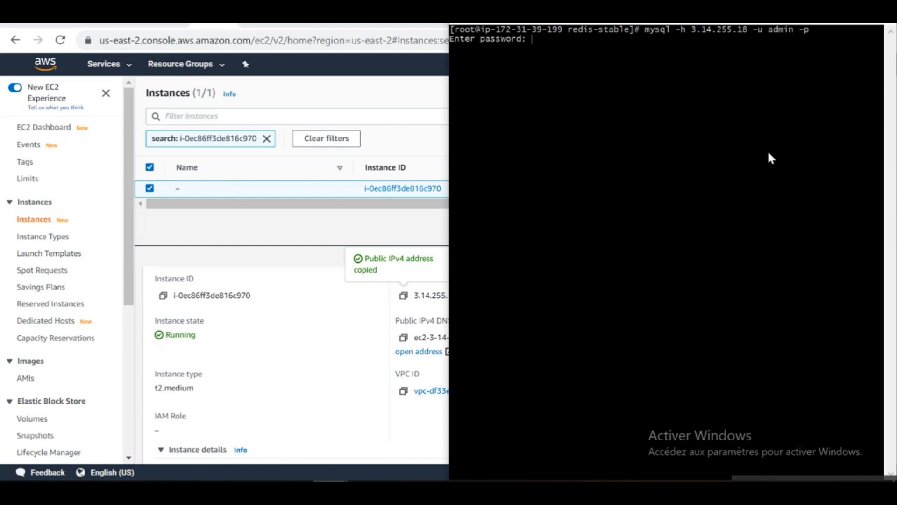
key("Return")
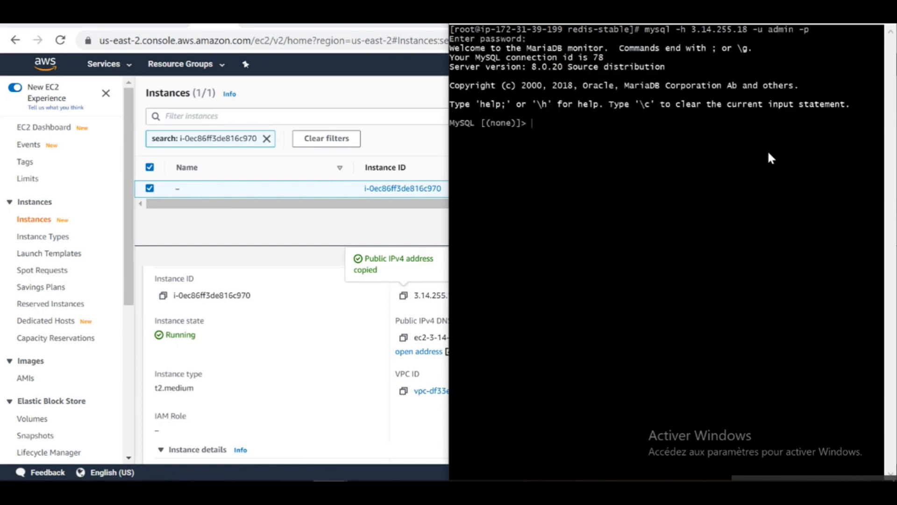
List the databases, switch to mydb, show its tables, and type select * from mytable;.
type("show databases;")
key("Return")
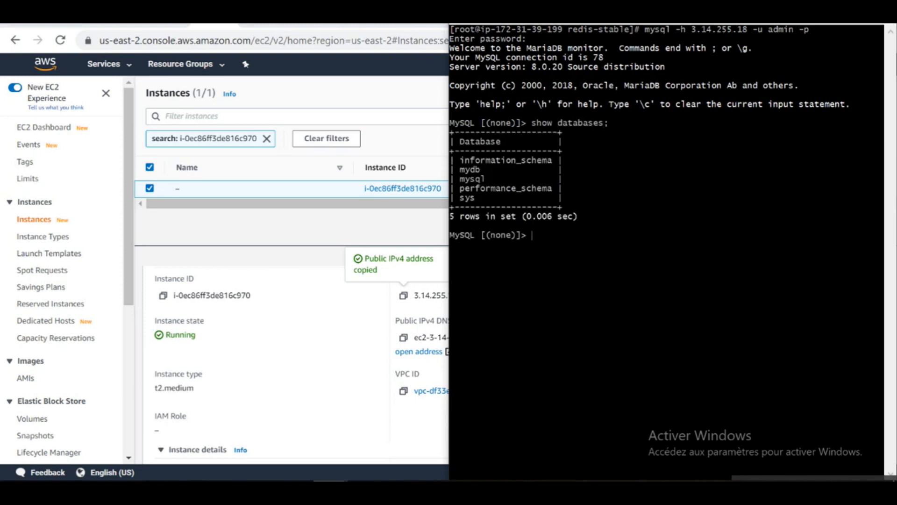
left_click_drag(496, 170, 465, 169)
type("use mydb;")
key("Return")
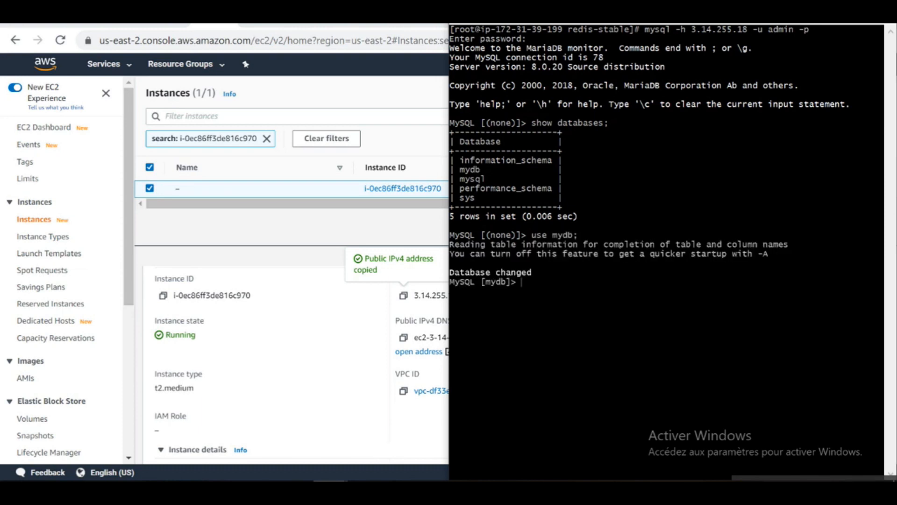
type("show tables;")
key("Return")
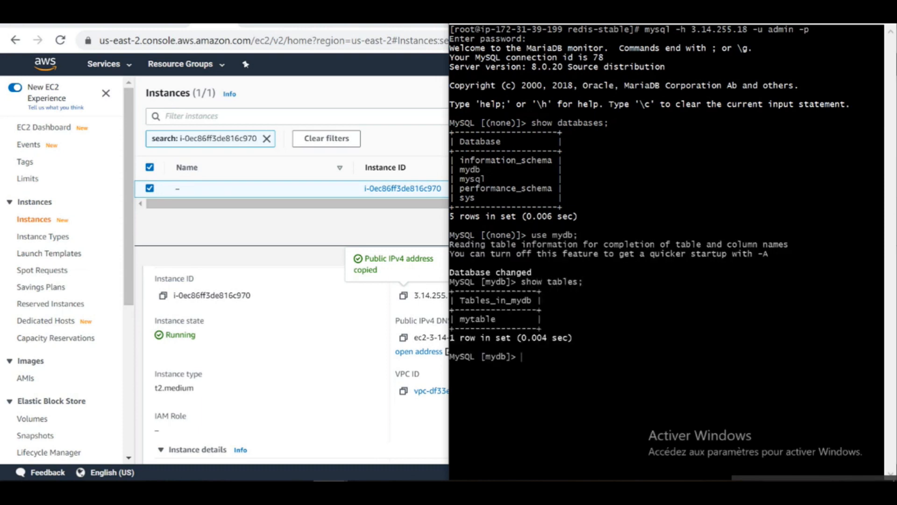
type("select * f")
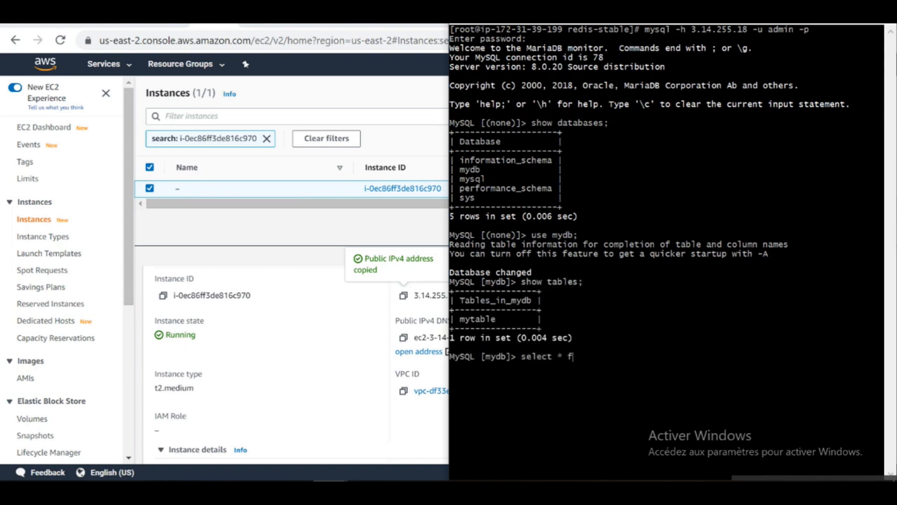
type("rom mytable;")
Snap the redis-stable shell left, reconnect redis-cli to the cluster on port 6379, and start MONITOR.
mouse_move(330, 489)
left_click(280, 463)
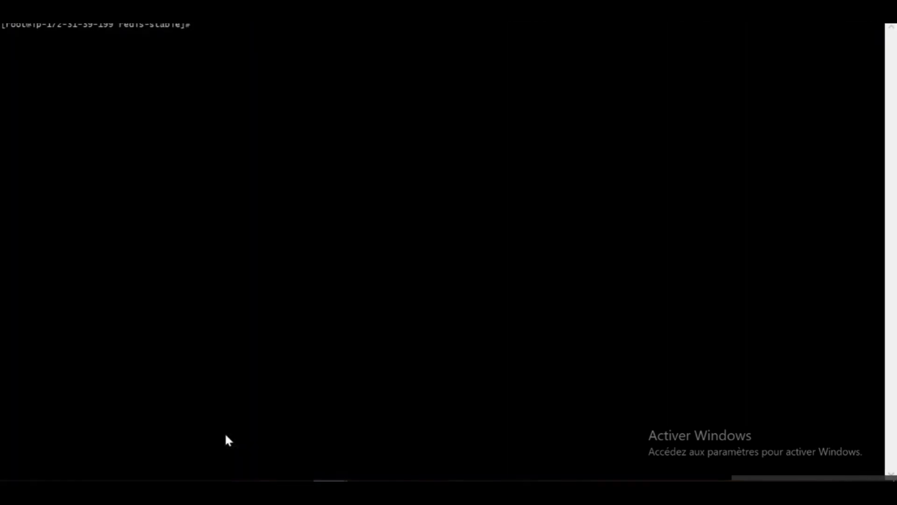
left_click_drag(303, 17, 0, 108)
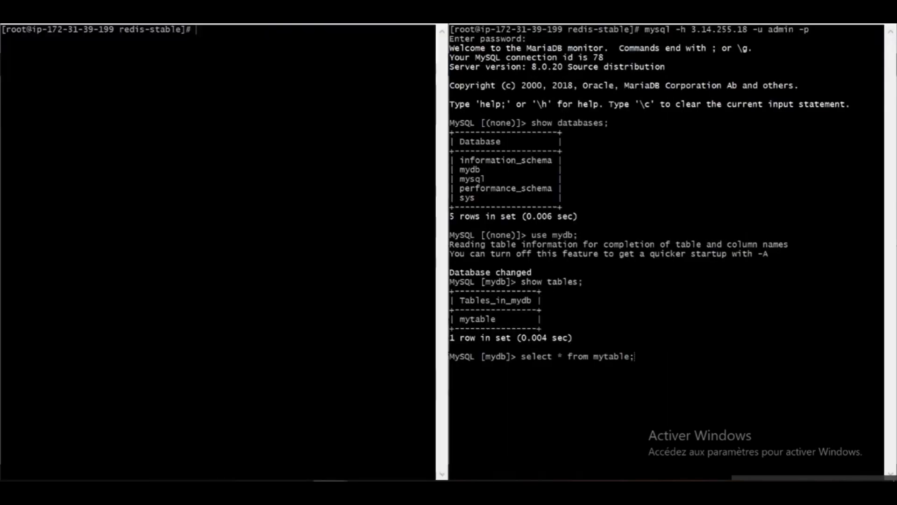
type("clear")
key("Up")
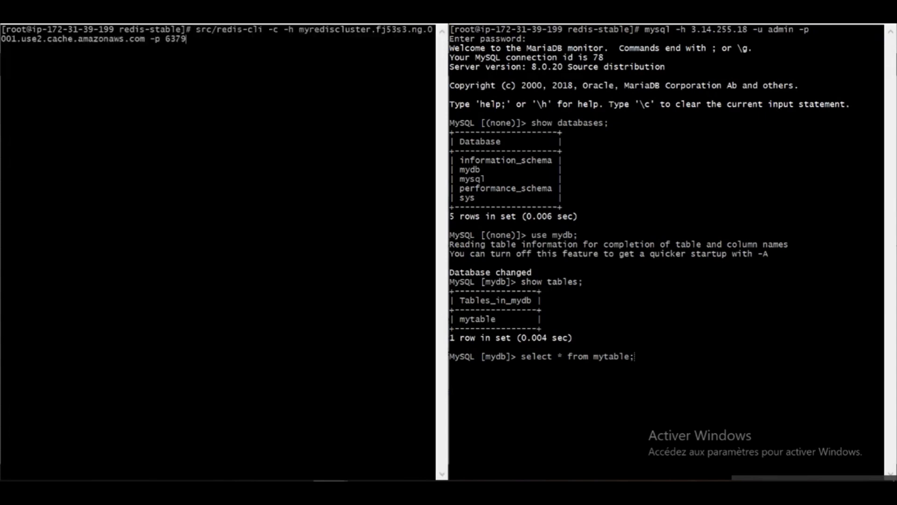
key("Return")
type("MONITOR")
key("Return")
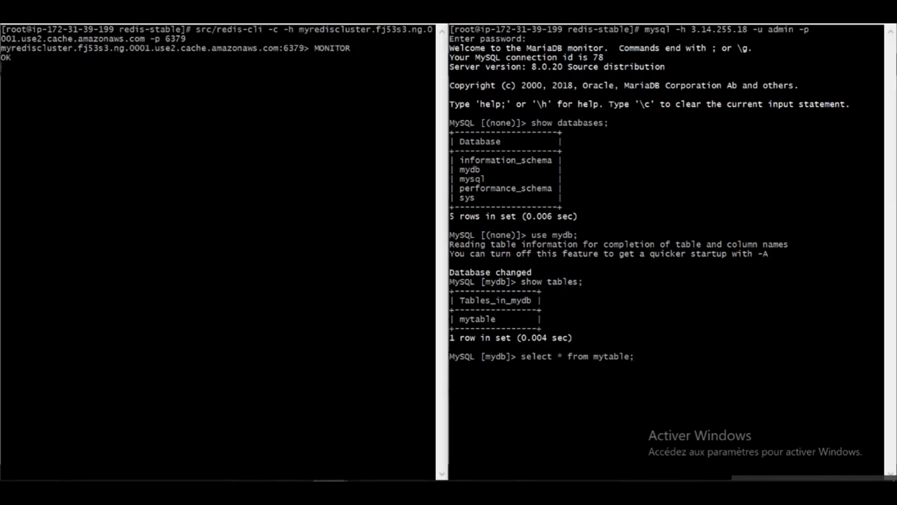
Run select * from mytable twice while Redis logs the commands, then stop MONITOR.
key("Return")
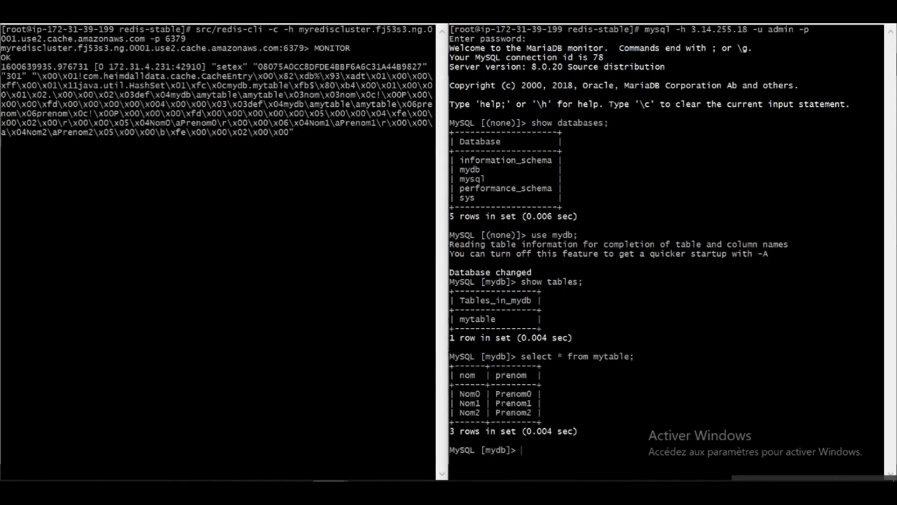
key("Up")
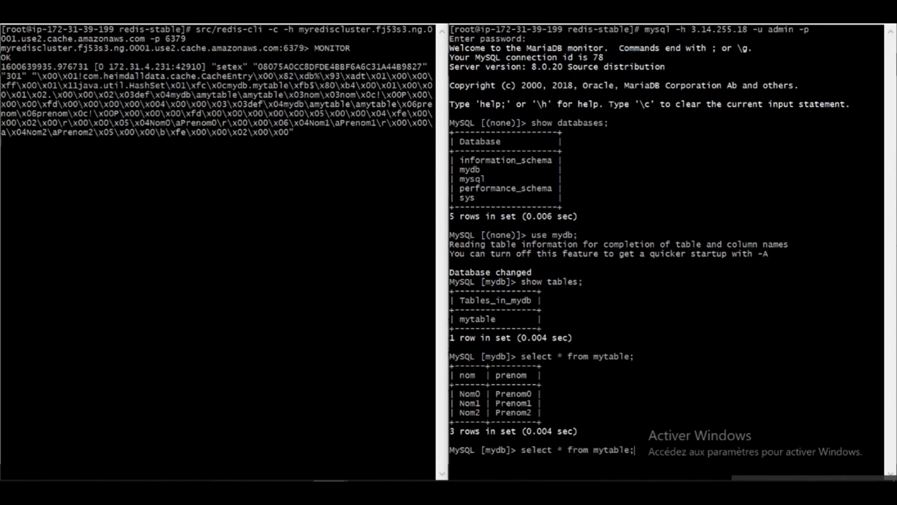
key("Return")
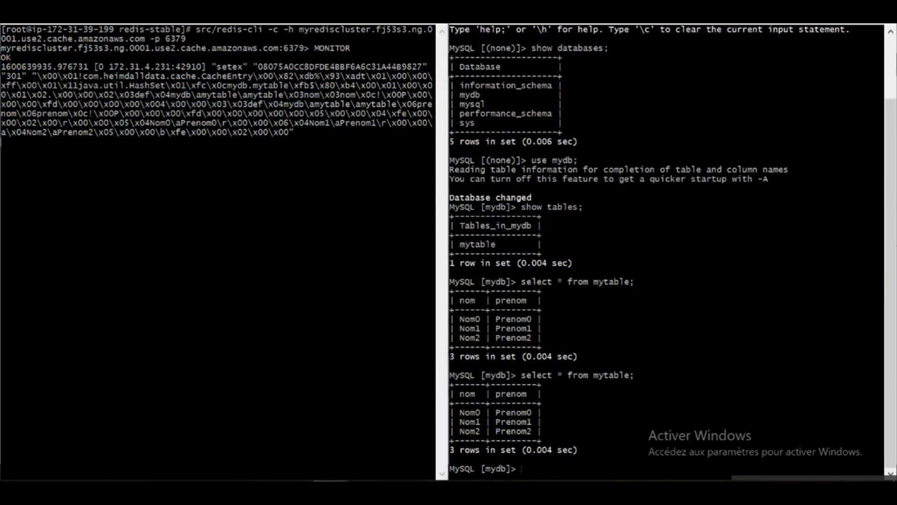
key("ctrl+c")
Reconnect to Redis and list all keys with keys *, showing four keys including the setex cache entry.
key("Up")
key("Return")
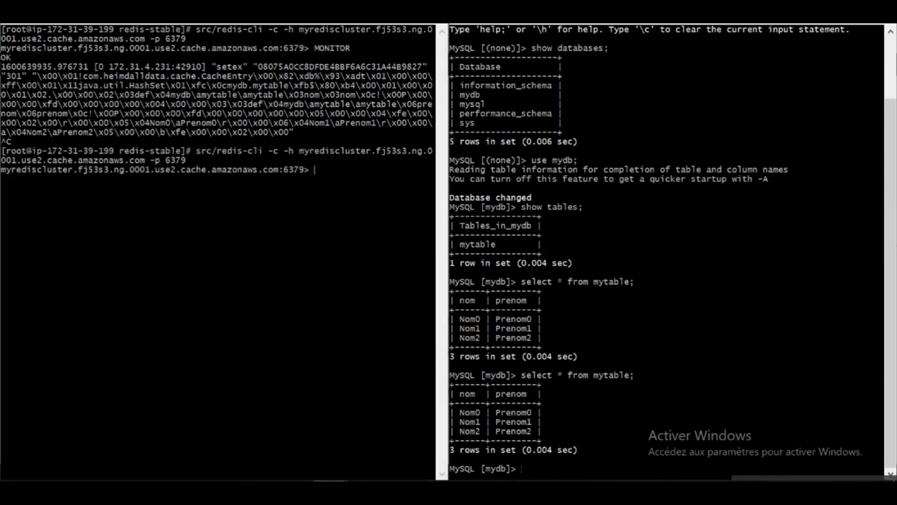
type("keys *")
key("Return")
left_click_drag(201, 179, 42, 179)
left_click_drag(423, 67, 284, 67)
left_click(284, 67)
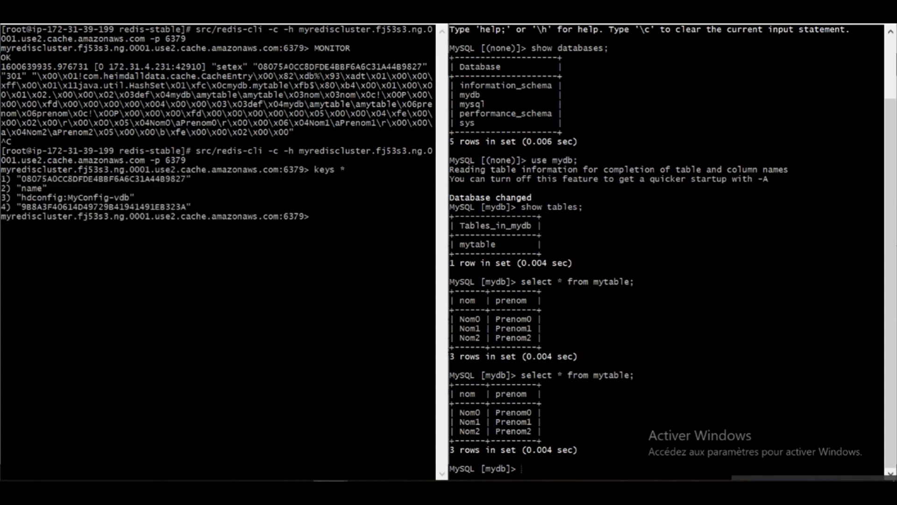
Switch to the Heimdall Data Console and check the Status page's Connections count of 1.
left_click(376, 27)
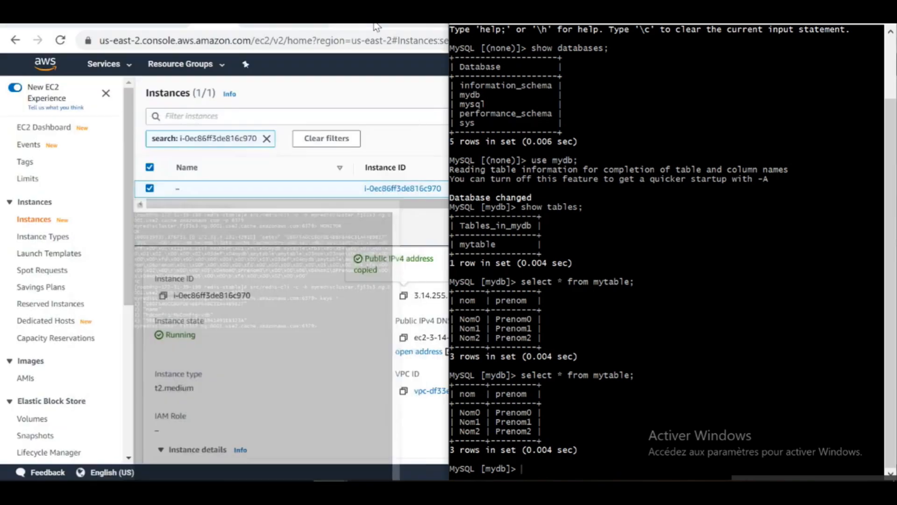
mouse_move(179, 480)
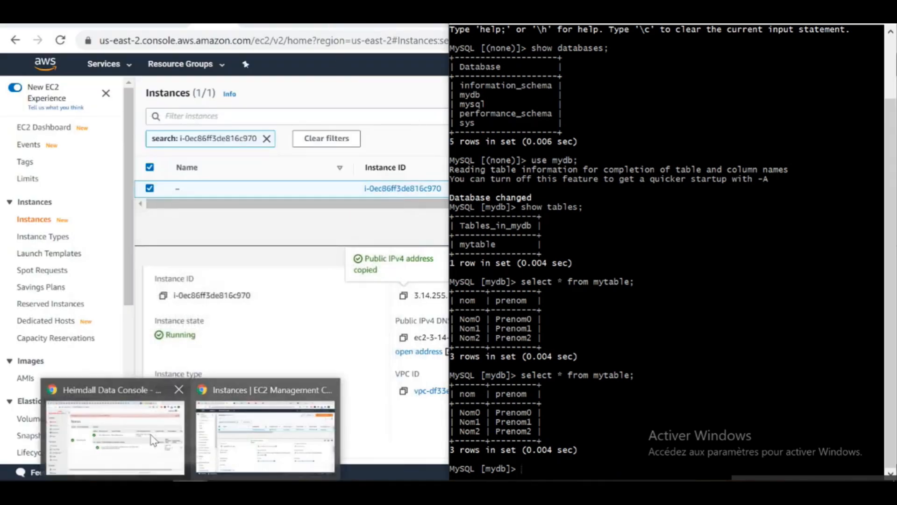
left_click(140, 434)
left_click(66, 161)
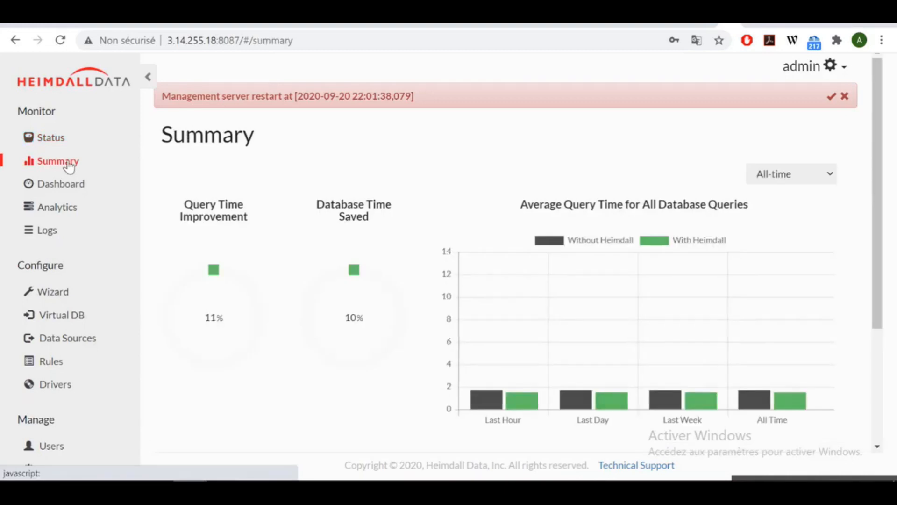
left_click(48, 141)
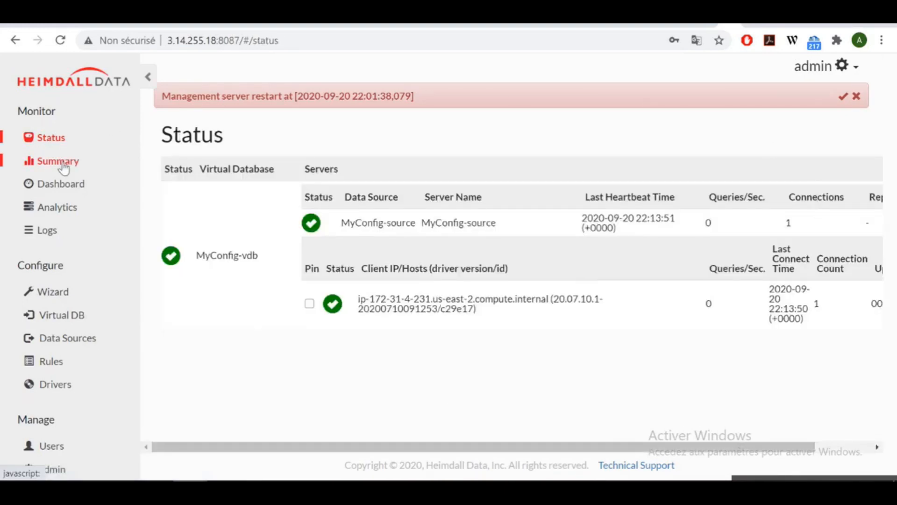
left_click_drag(798, 225, 780, 229)
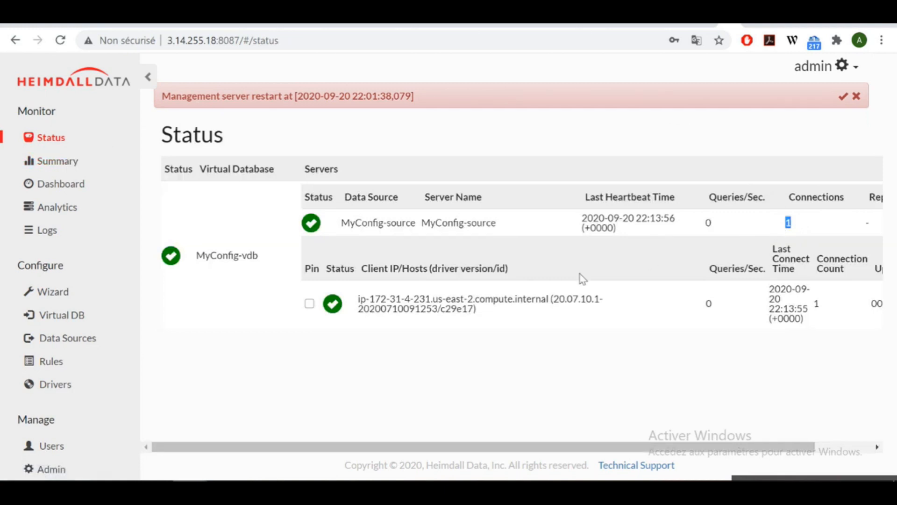
Return to Summary to review 9 total queries, 1 cached, 11% query-time improvement and 10% time saved.
left_click(57, 162)
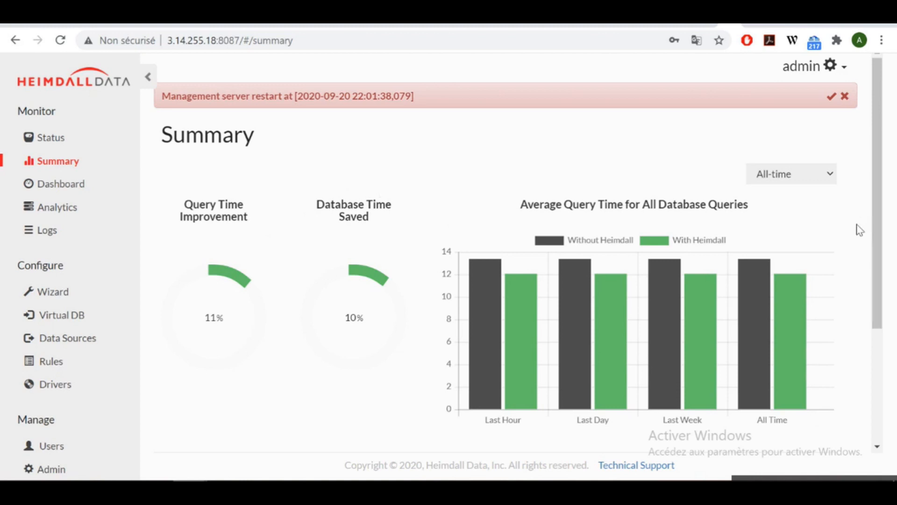
left_click_drag(875, 237, 883, 363)
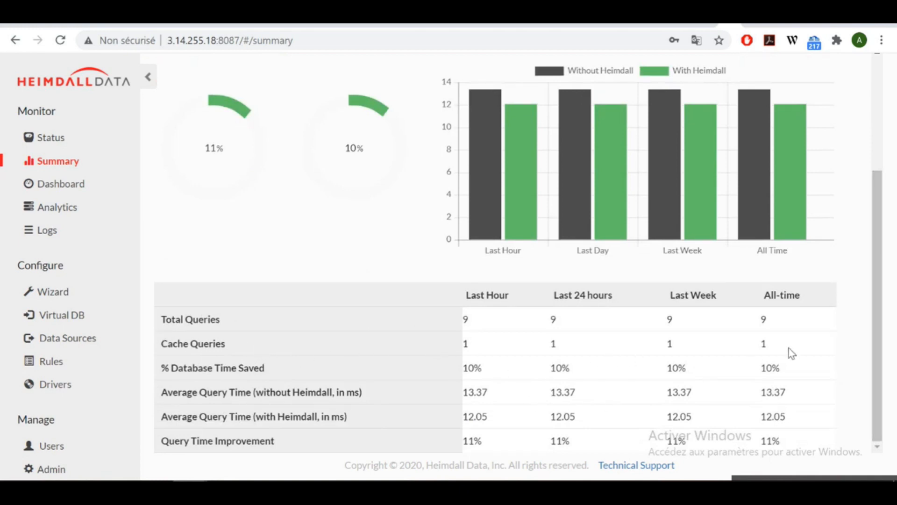
left_click_drag(876, 275, 875, 203)
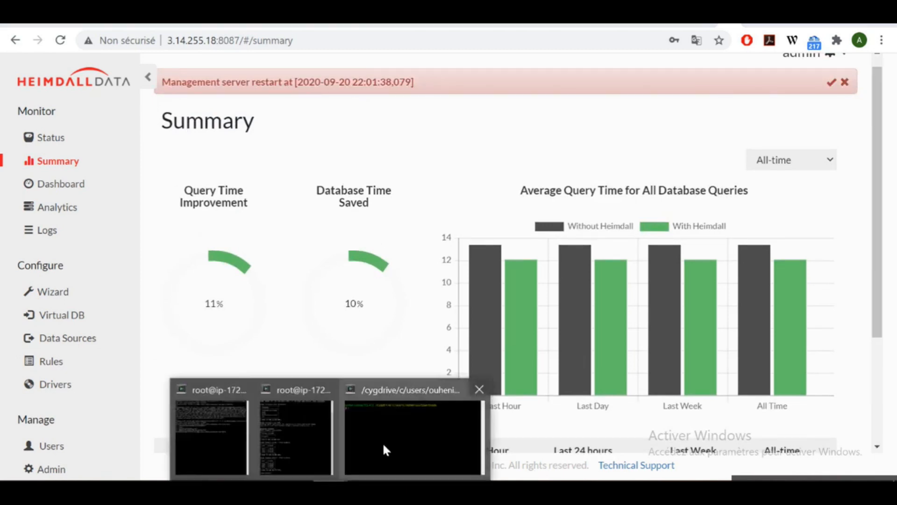
Rerun select * from mytable seven more times, then hide the terminal to view the updated Summary.
left_click(317, 437)
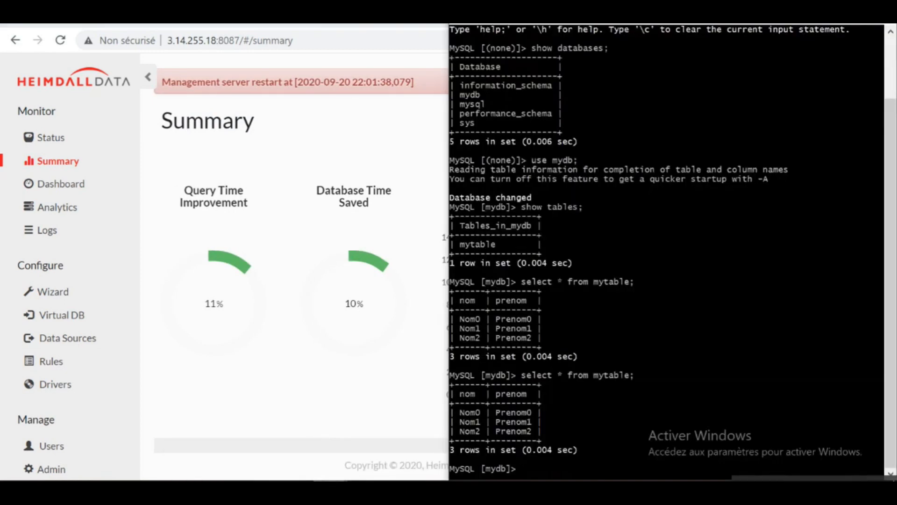
key("Up")
key("Return")
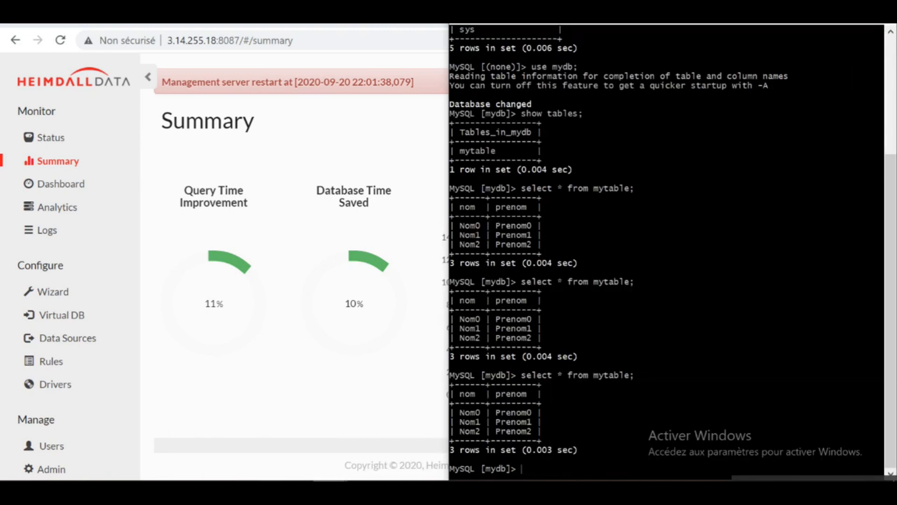
key("Up")
key("Return")
key("Up")
key("Return")
key("Up")
key("Return")
key("Up")
key("Return")
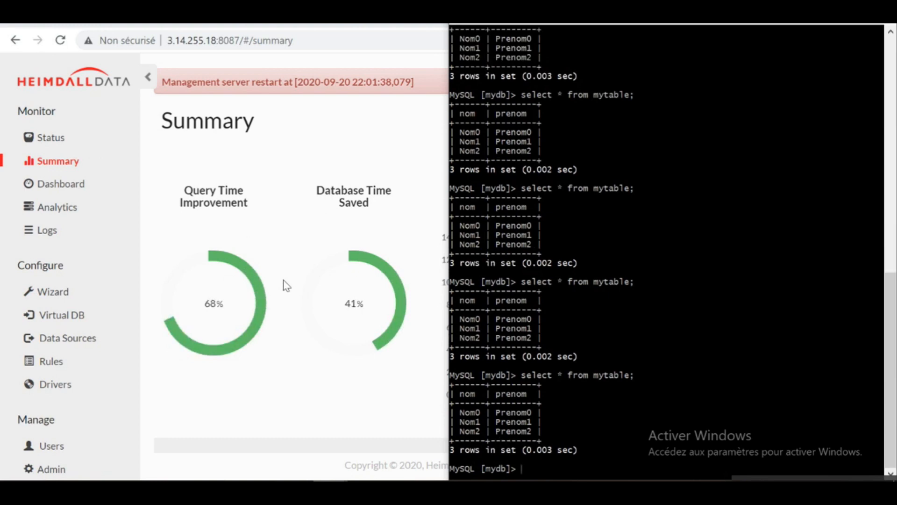
key("Up")
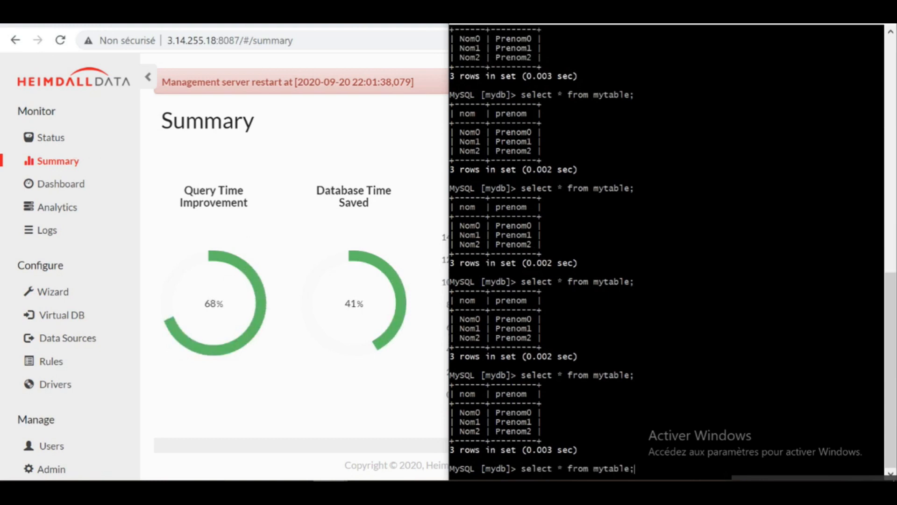
key("Return")
key("Up")
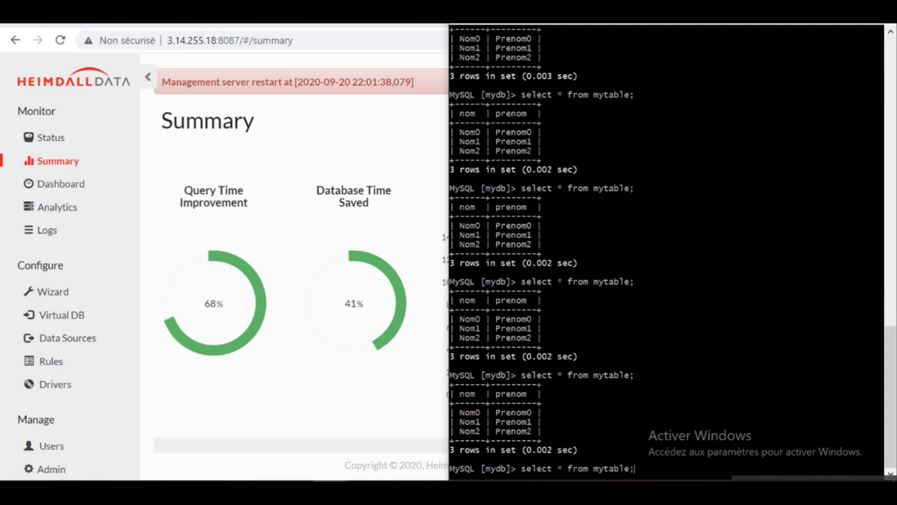
key("Return")
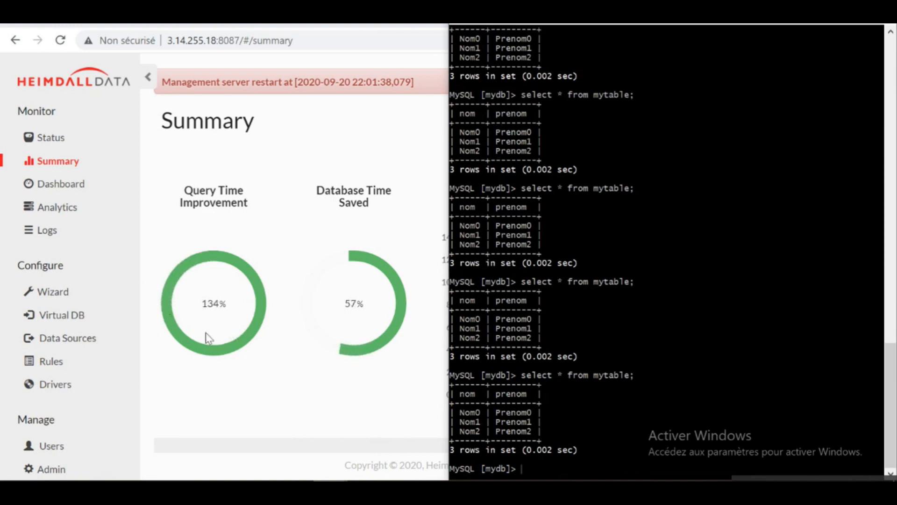
left_click(221, 311)
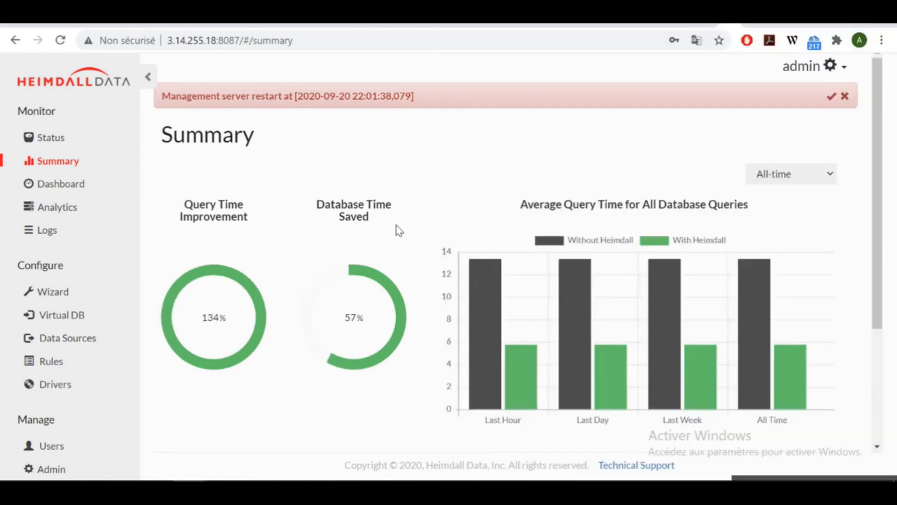